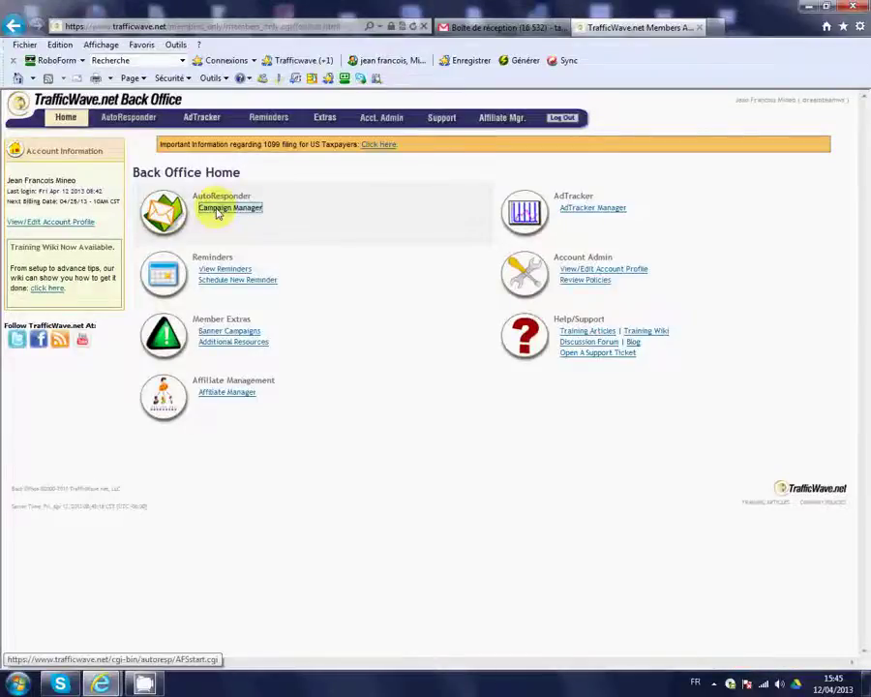
Open the AutoResponder Campaign Manager to list the conference, DEFAULT and demo campaigns
{"action": "left_click", "coordinate": [218, 213]}
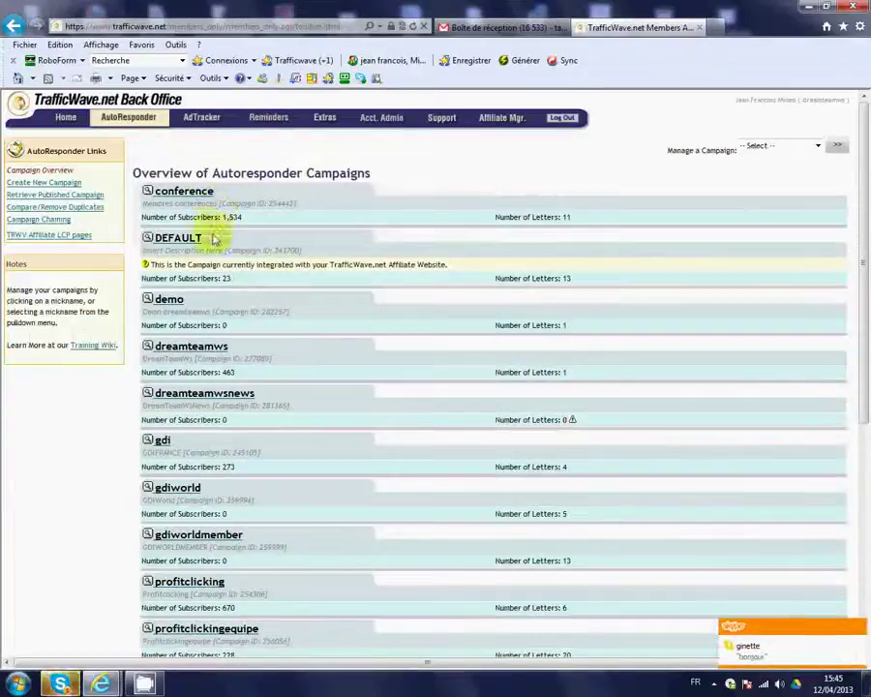
Go to the demo campaign's Hosted Capture Pages, which has no pages yet
{"action": "left_click", "coordinate": [166, 301]}
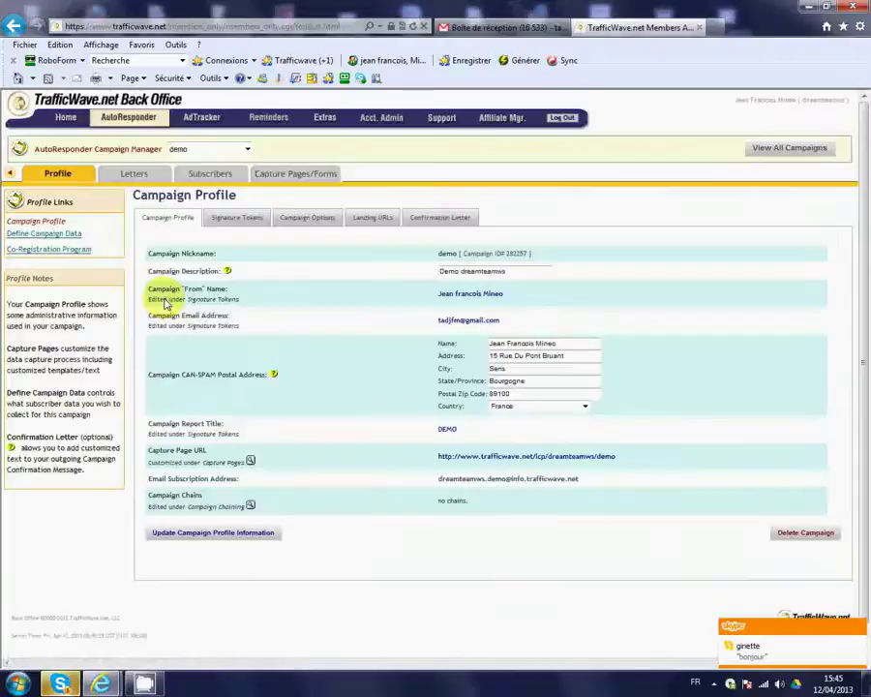
{"action": "mouse_move", "coordinate": [202, 183]}
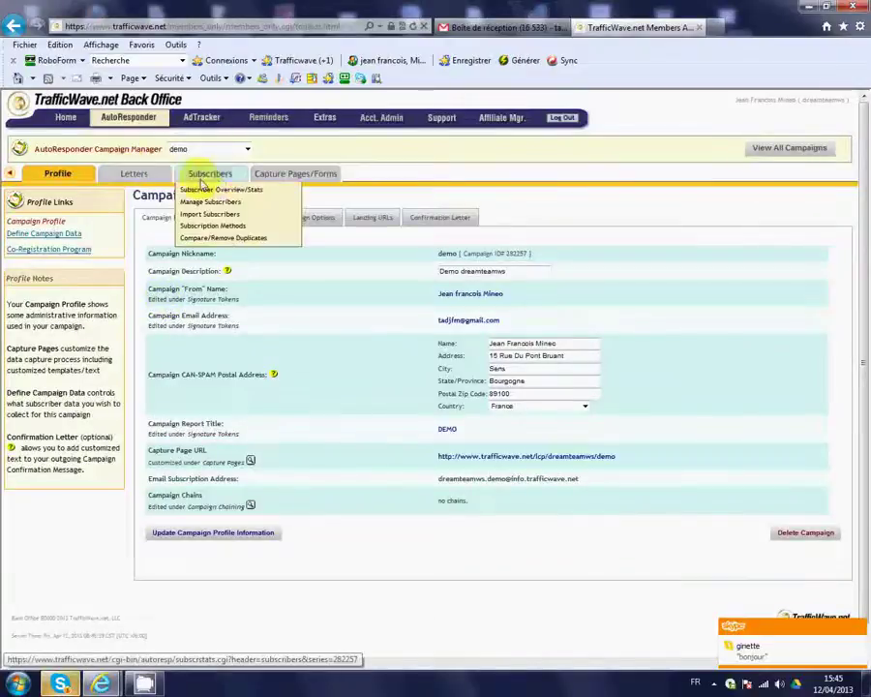
{"action": "mouse_move", "coordinate": [266, 175]}
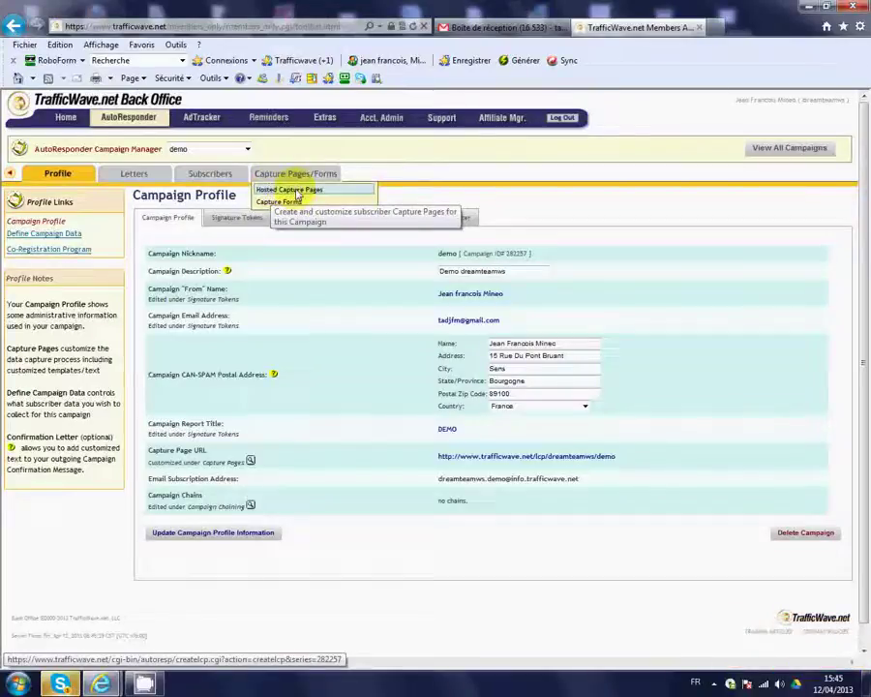
{"action": "left_click", "coordinate": [297, 194]}
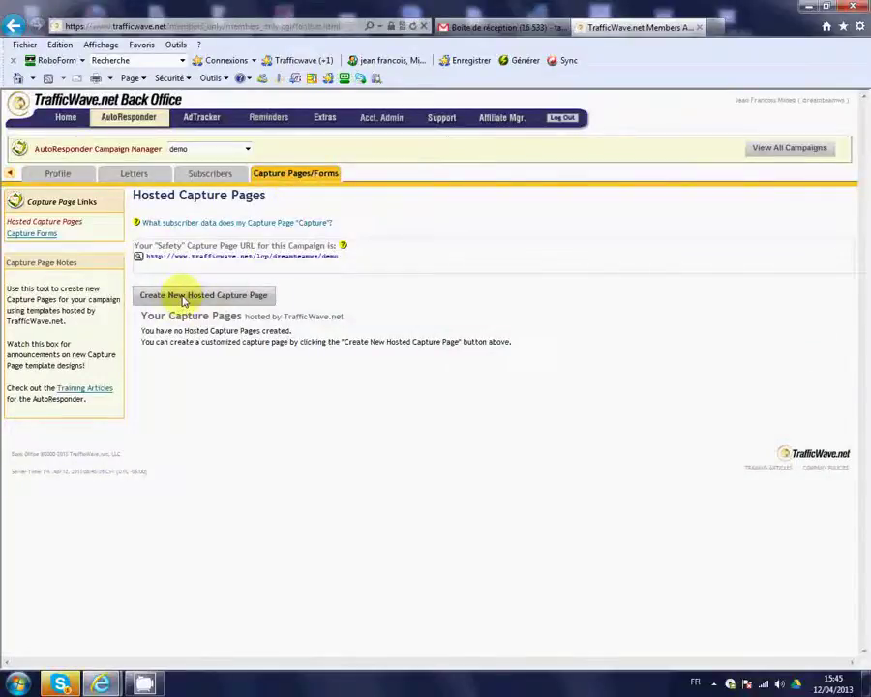
Start a new hosted capture page and bring up the template gallery
{"action": "left_click", "coordinate": [182, 301]}
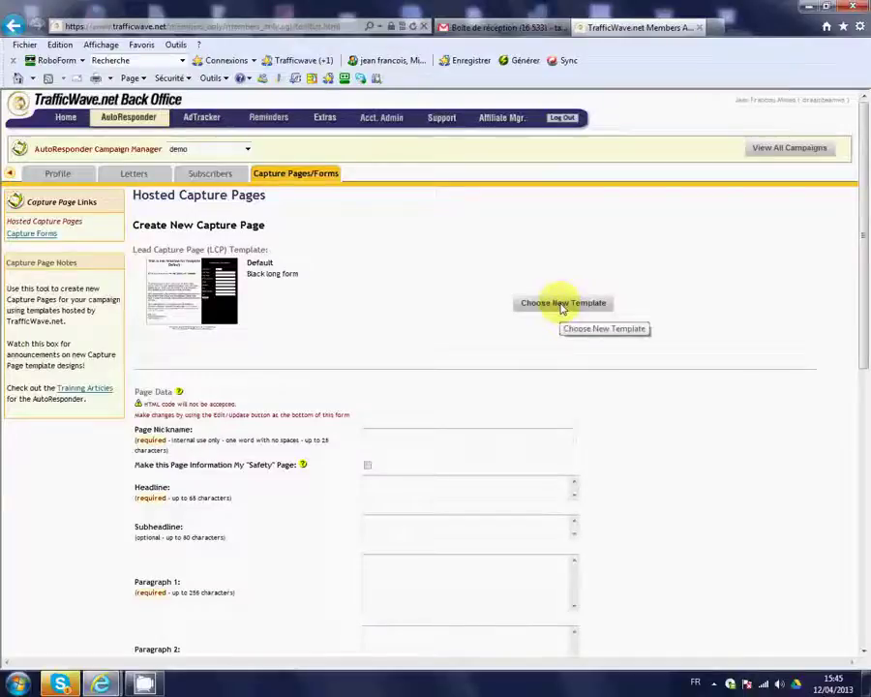
{"action": "left_click", "coordinate": [561, 304]}
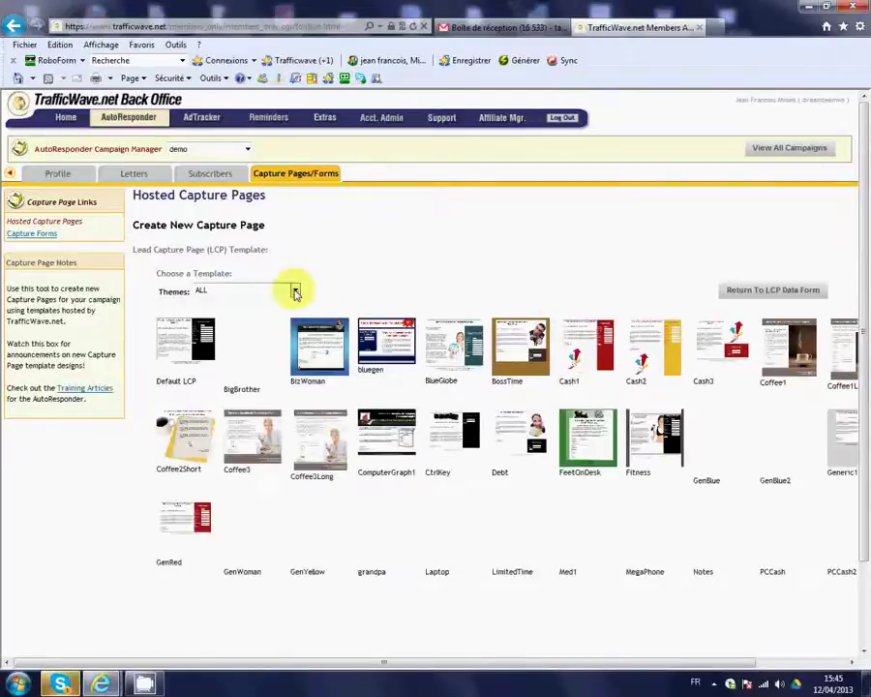
Filter templates to the Business Specific theme and preview TRWVgetpaid
{"action": "left_click", "coordinate": [295, 292]}
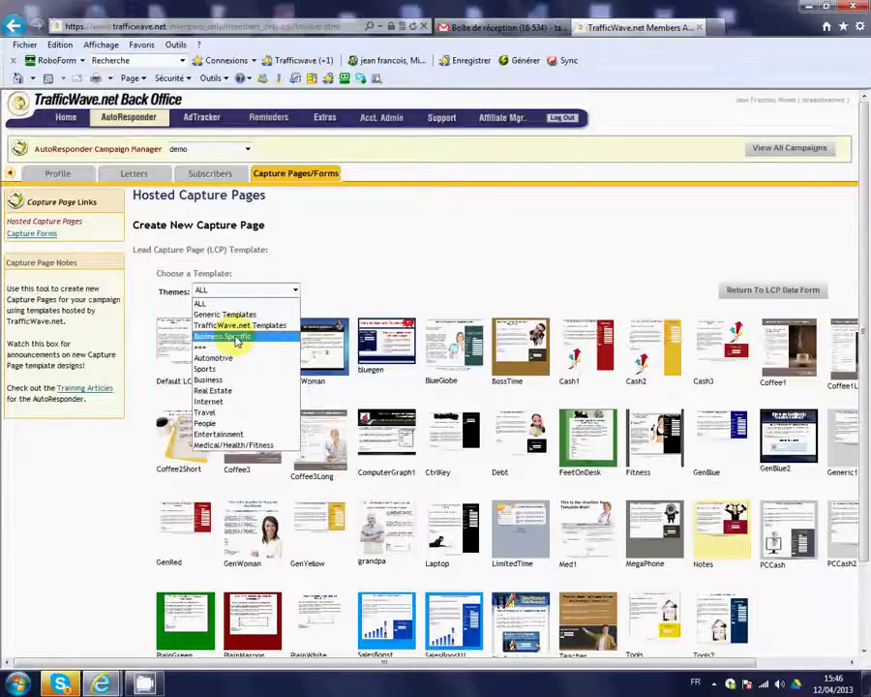
{"action": "left_click", "coordinate": [236, 337]}
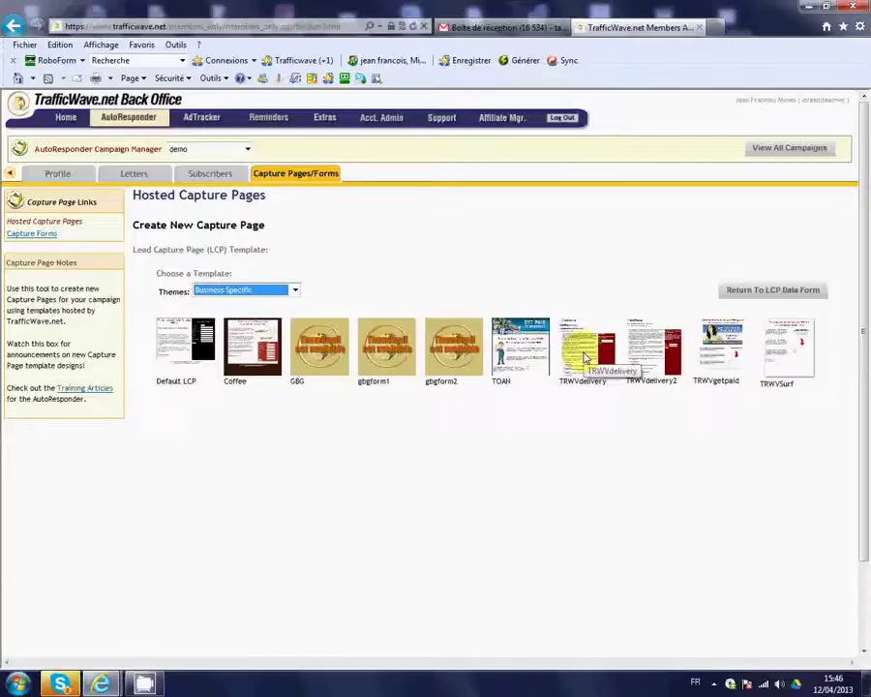
{"action": "left_click", "coordinate": [722, 350]}
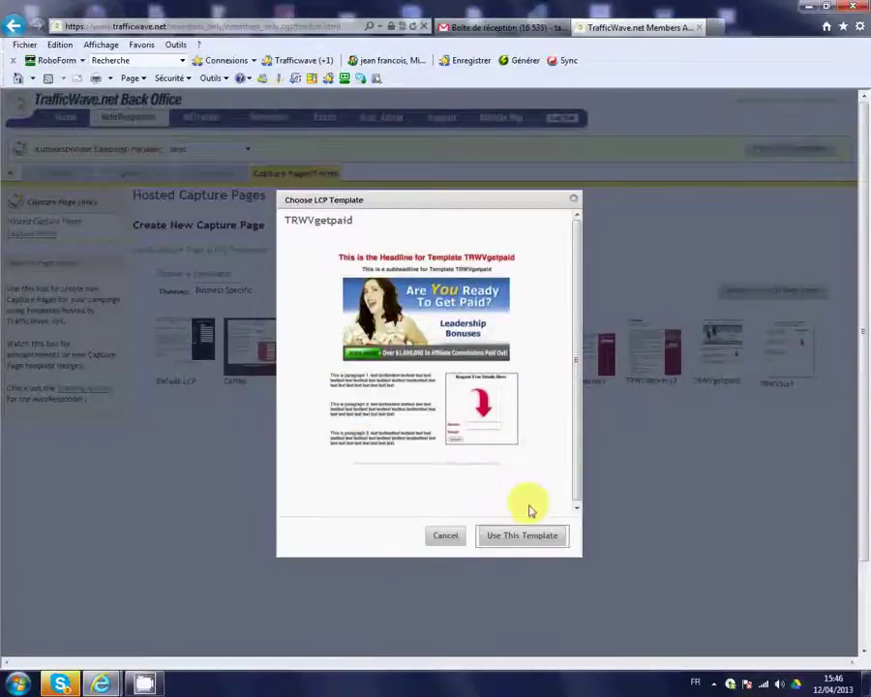
Use the TRWVgetpaid template for the new capture page
{"action": "left_click", "coordinate": [523, 535]}
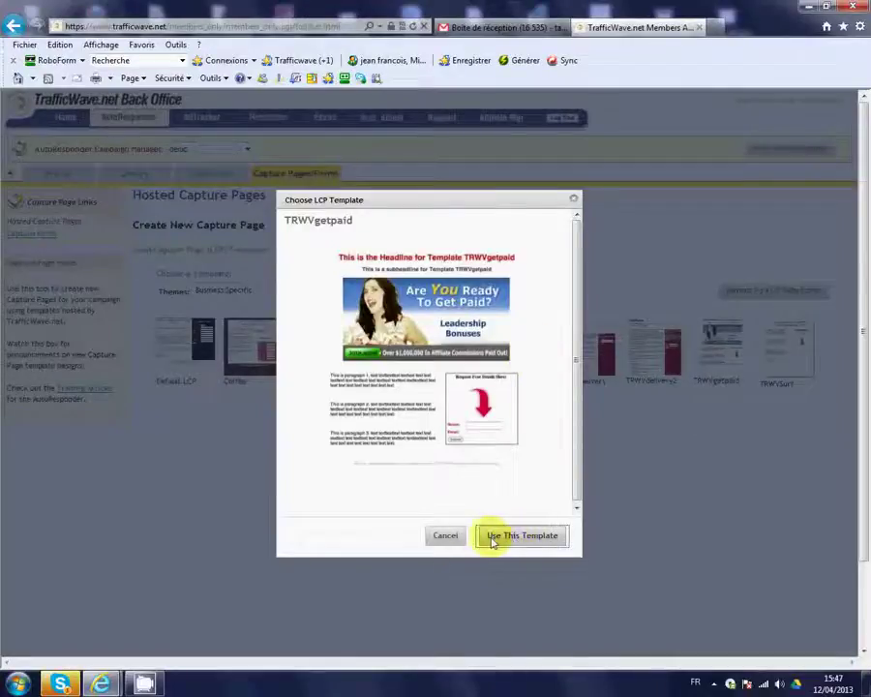
{"action": "left_click", "coordinate": [523, 537]}
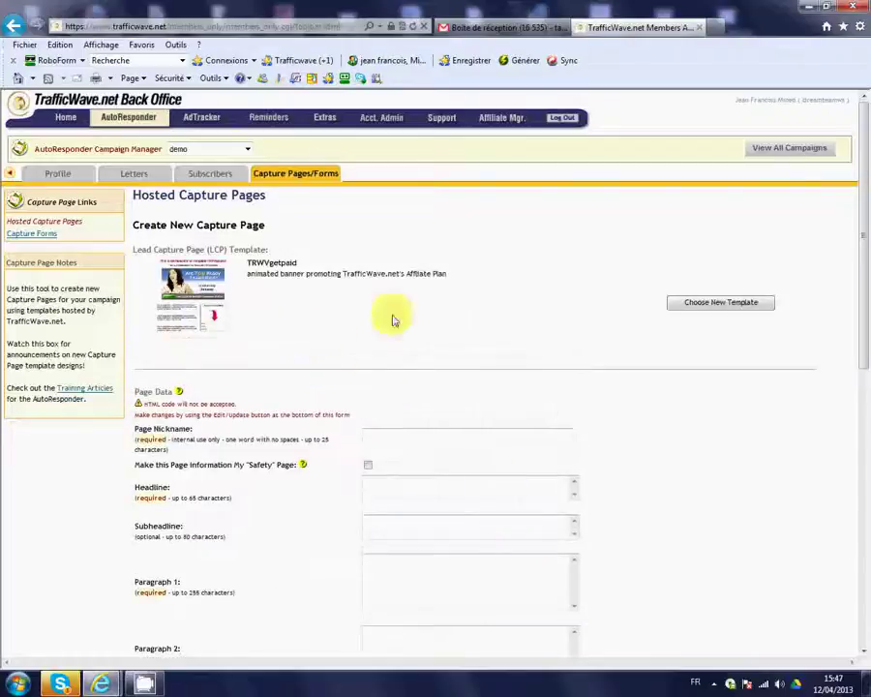
Enter page nickname 'trafficwave' and headline 'Le meilleur des auto repondeurs !'
{"action": "left_click", "coordinate": [387, 441]}
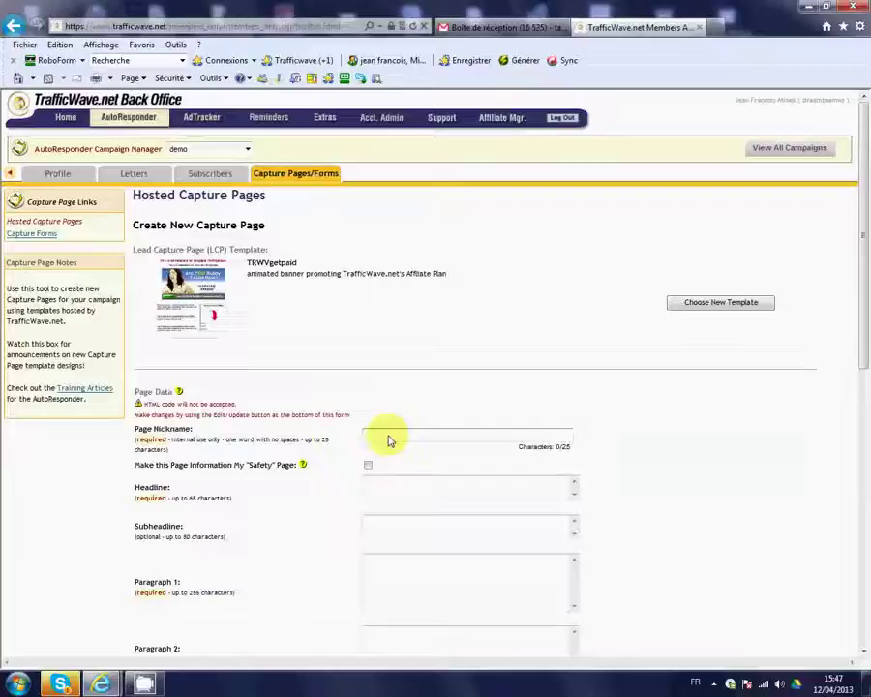
{"action": "type", "text": "tra"}
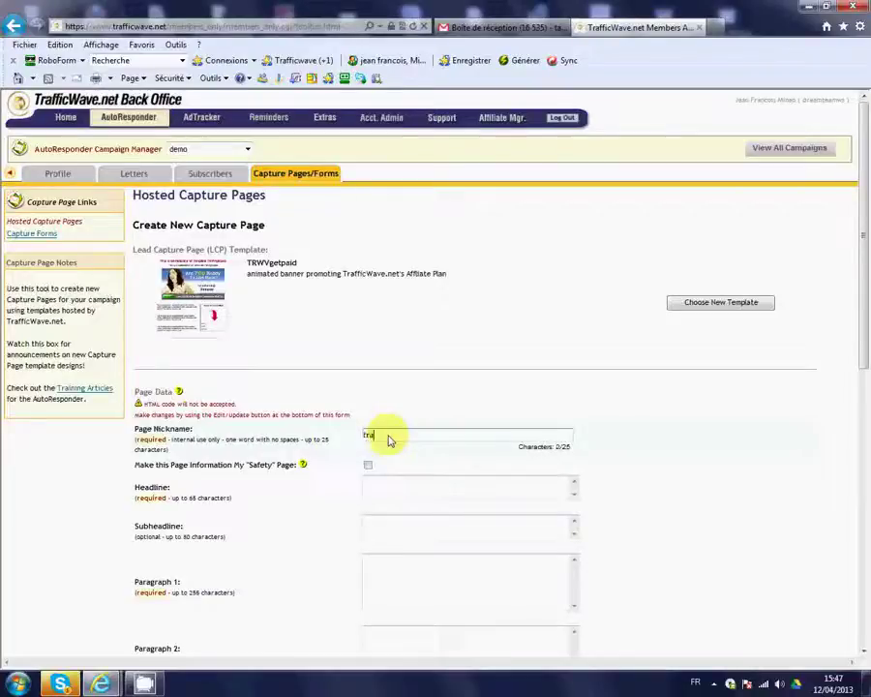
{"action": "type", "text": "fficwave"}
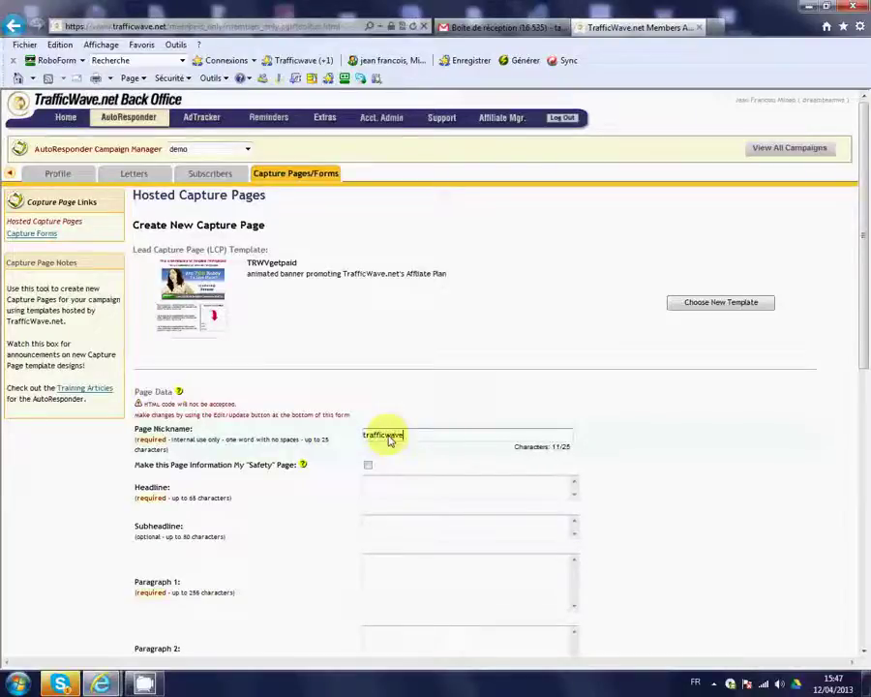
{"action": "left_click", "coordinate": [397, 494]}
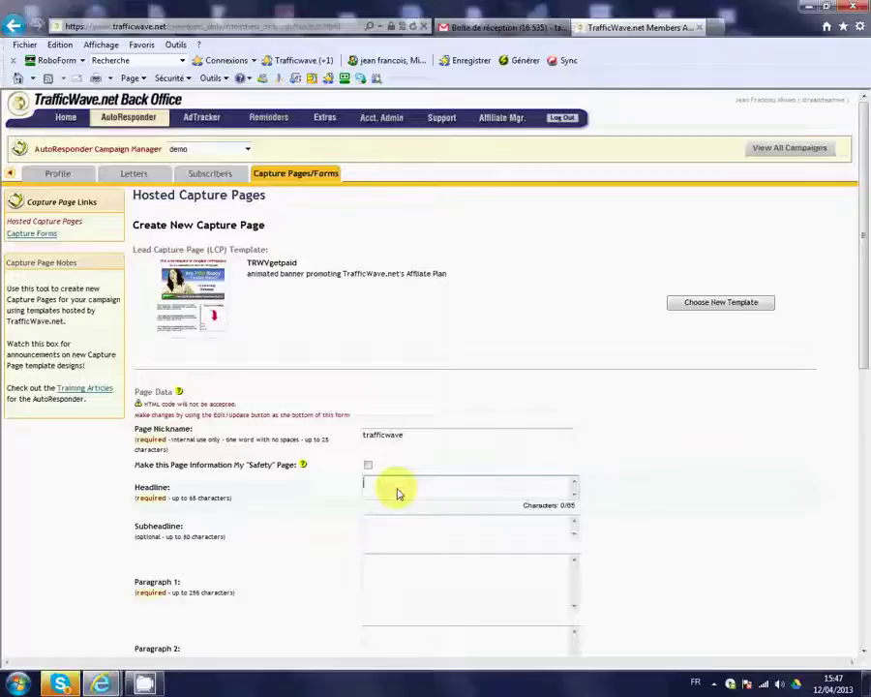
{"action": "type", "text": "Le ser"}
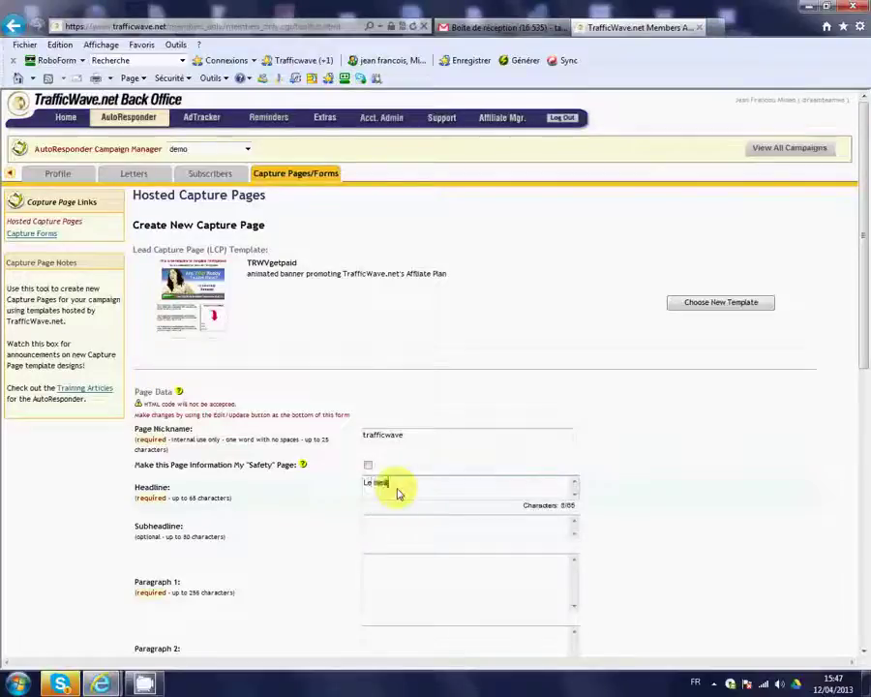
{"action": "type", "text": "lleur s"}
{"action": "type", "text": "es au"}
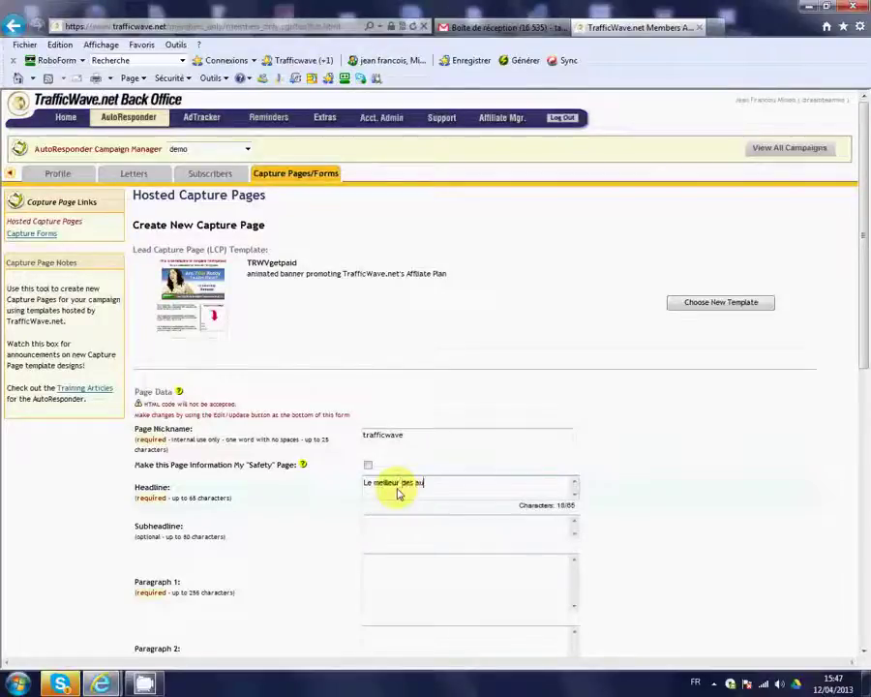
{"action": "type", "text": "to rep"}
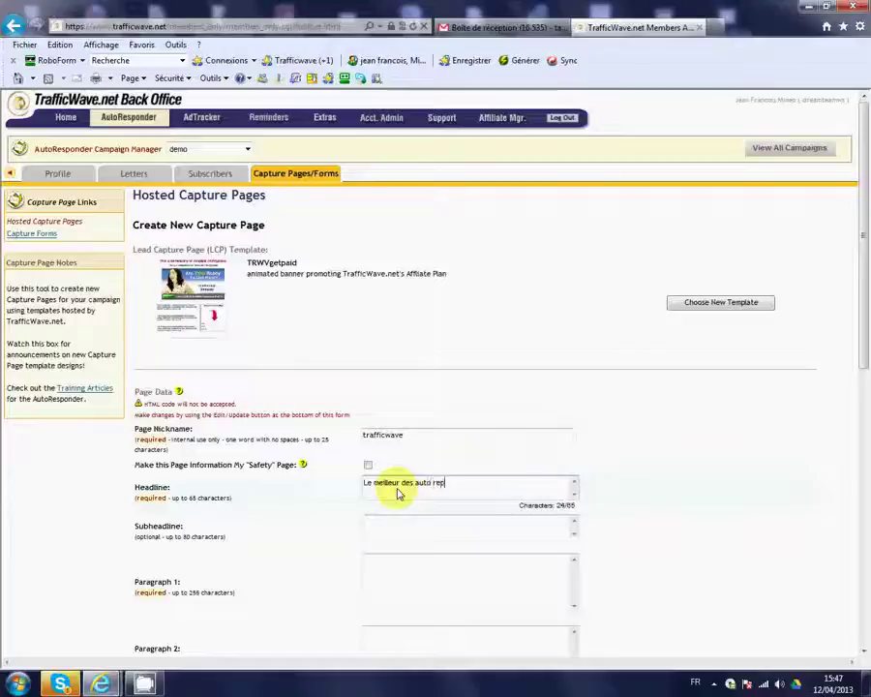
{"action": "type", "text": "ondeurs"}
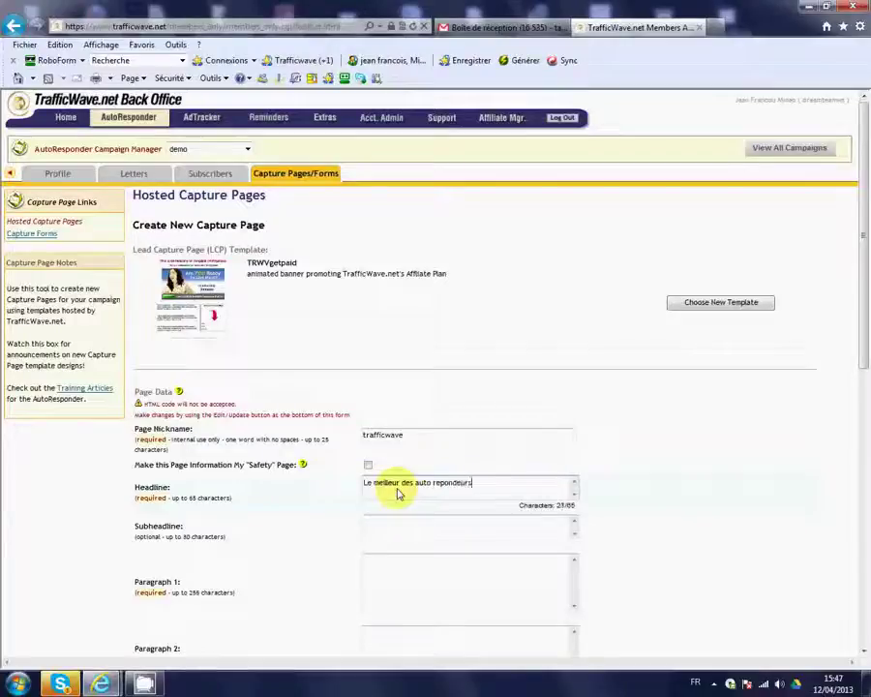
{"action": "type", "text": " !"}
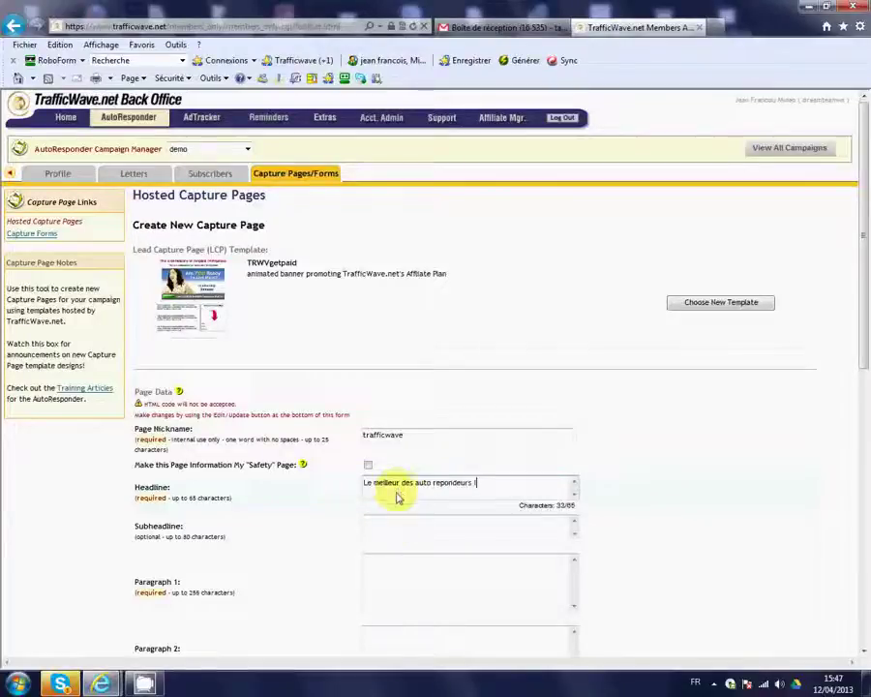
Set Subheadline 'Autorepondeurs illimités' and Paragraph 1 'contacts illimités' / 'Matrice 3x10 forcée'
{"action": "left_click", "coordinate": [386, 533]}
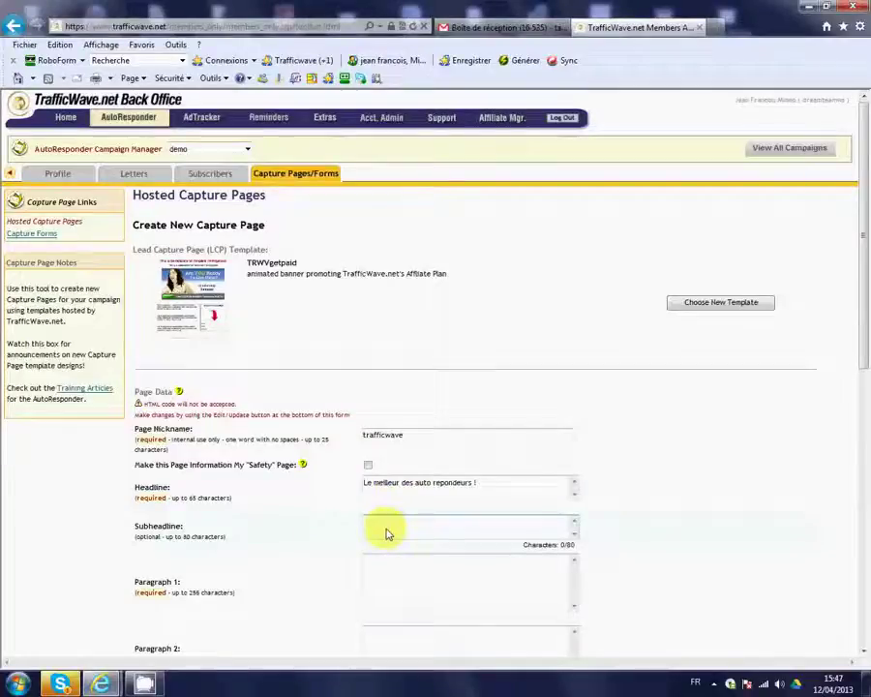
{"action": "type", "text": "Aut"}
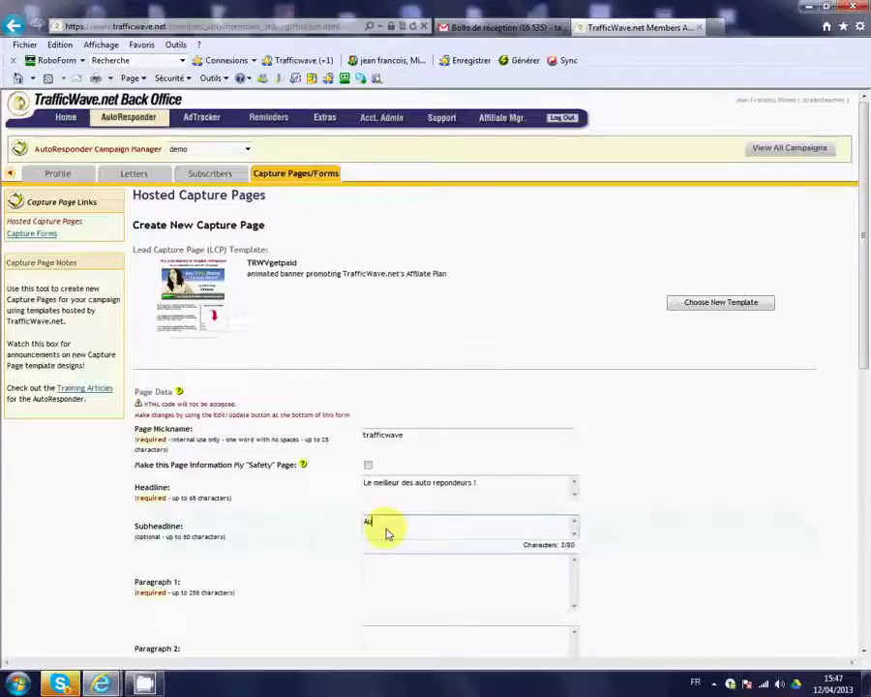
{"action": "type", "text": "orepond"}
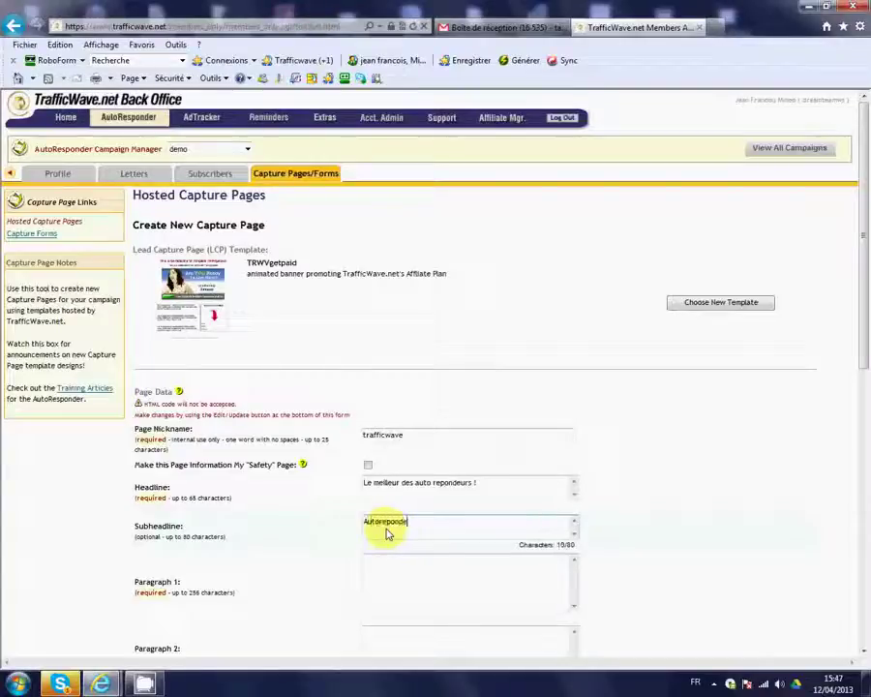
{"action": "type", "text": "eurs illimi"}
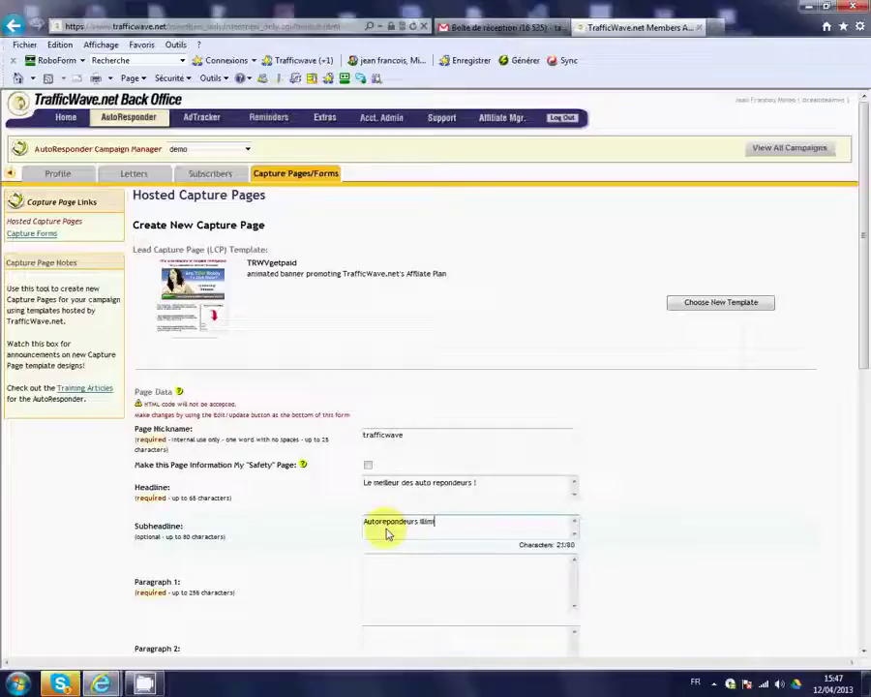
{"action": "type", "text": "tés"}
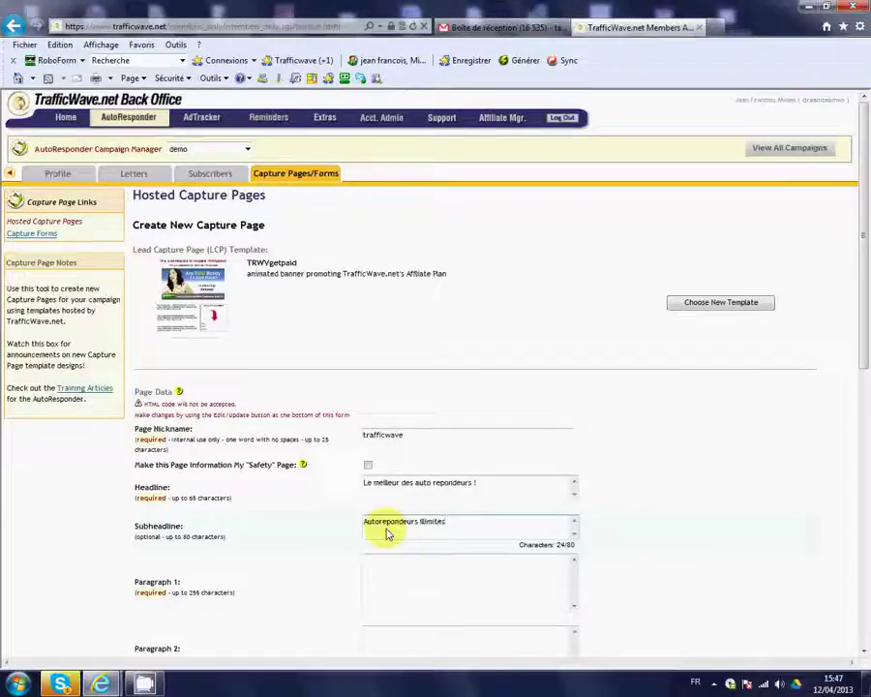
{"action": "left_click", "coordinate": [394, 574]}
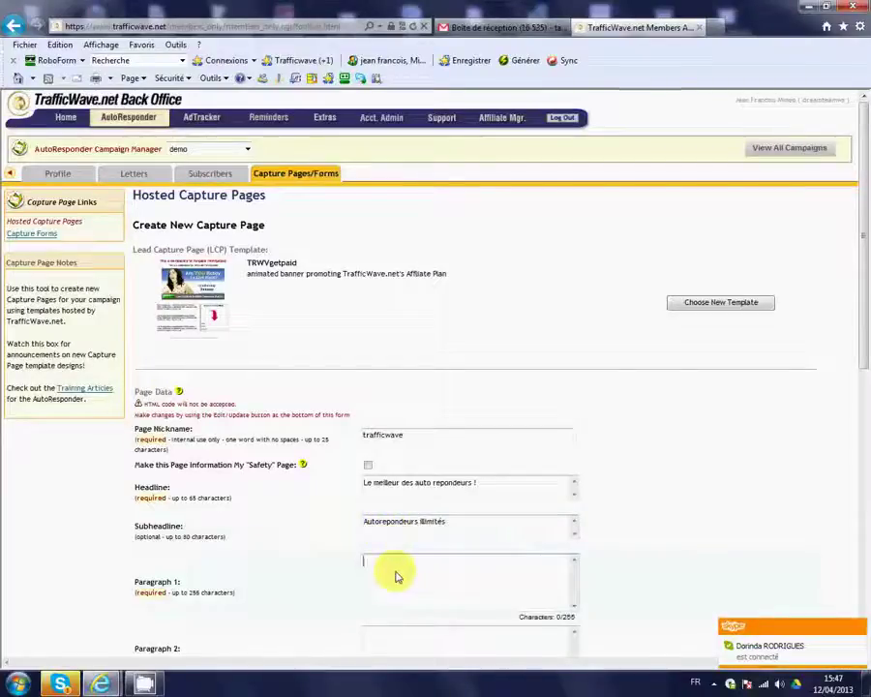
{"action": "type", "text": "conatc"}
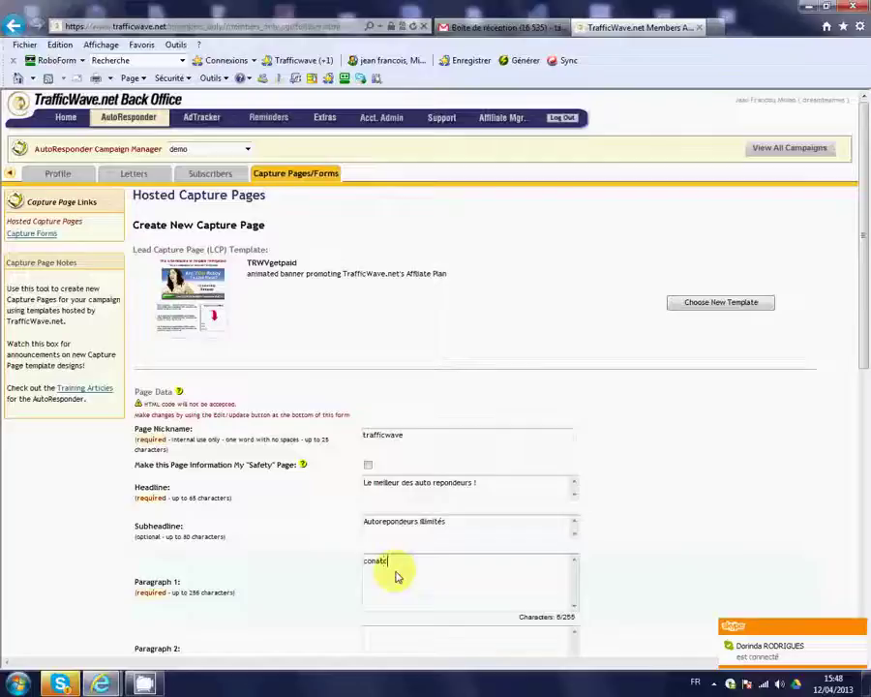
{"action": "key", "text": "BackSpace"}
{"action": "key", "text": "BackSpace"}
{"action": "key", "text": "BackSpace"}
{"action": "type", "text": "tacts illimit"}
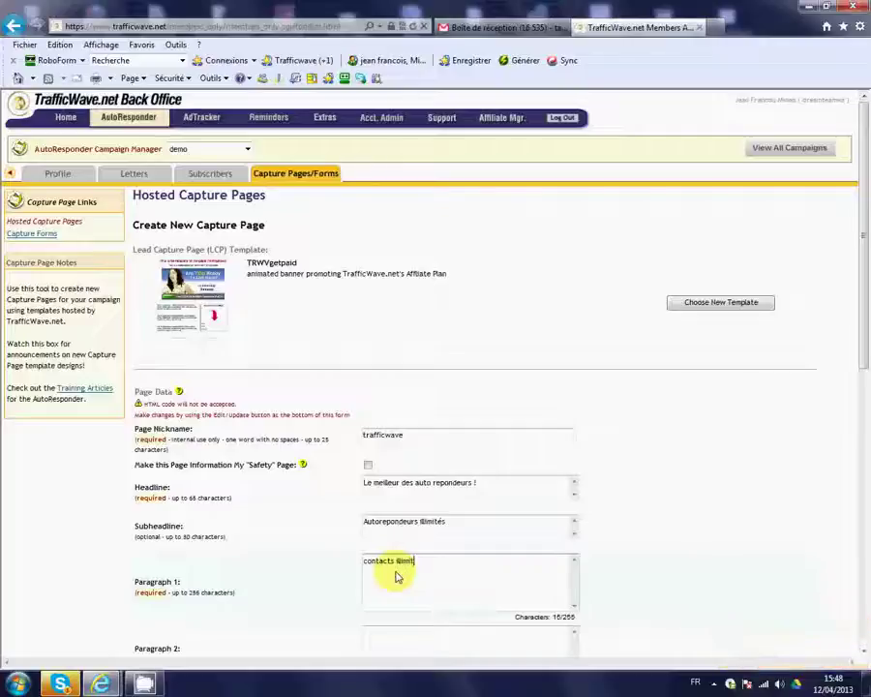
{"action": "type", "text": "és"}
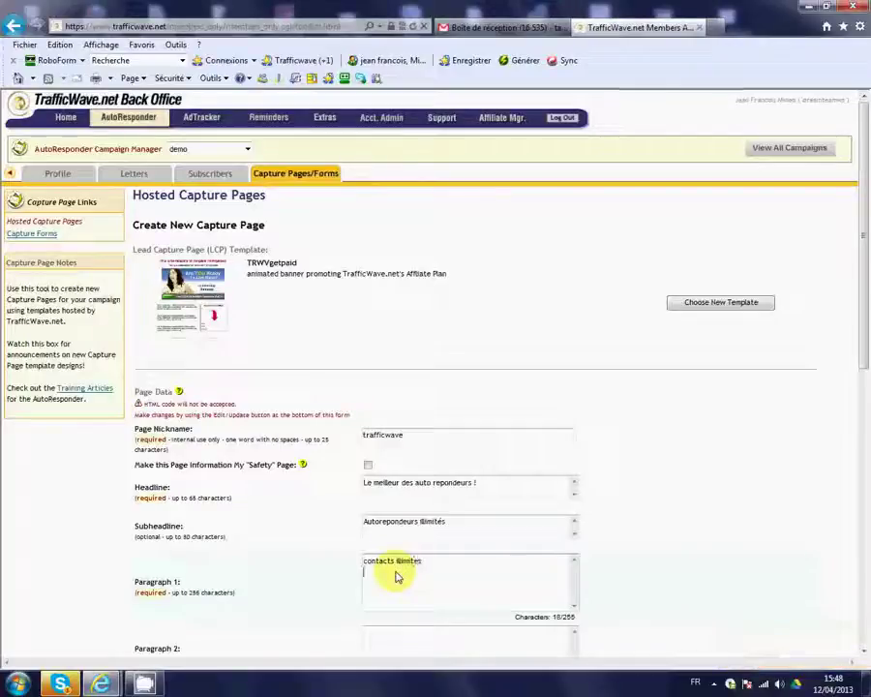
{"action": "key", "text": "Return"}
{"action": "type", "text": "Matric"}
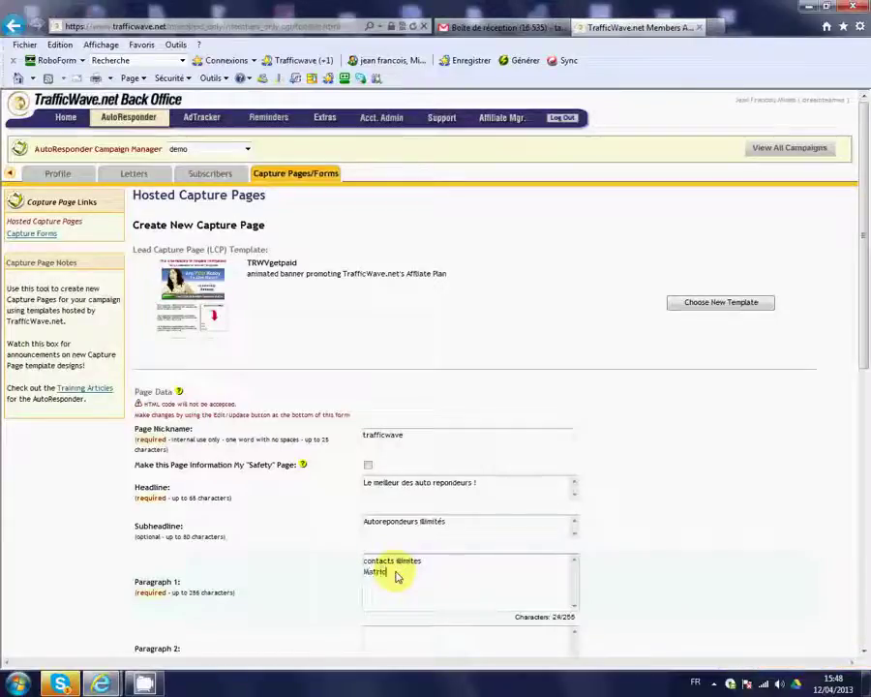
{"action": "type", "text": "e "}
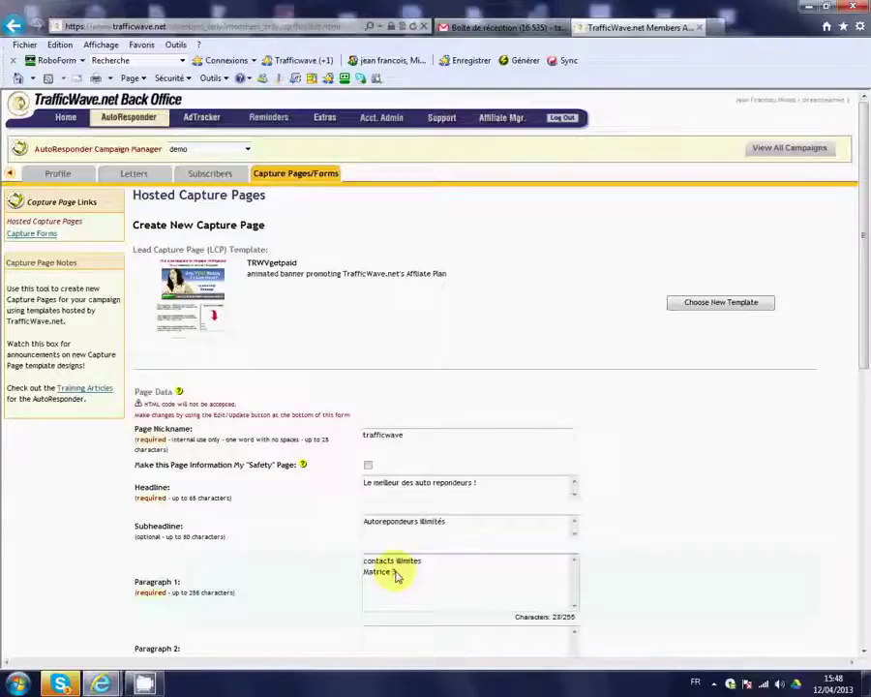
{"action": "type", "text": "3x10"}
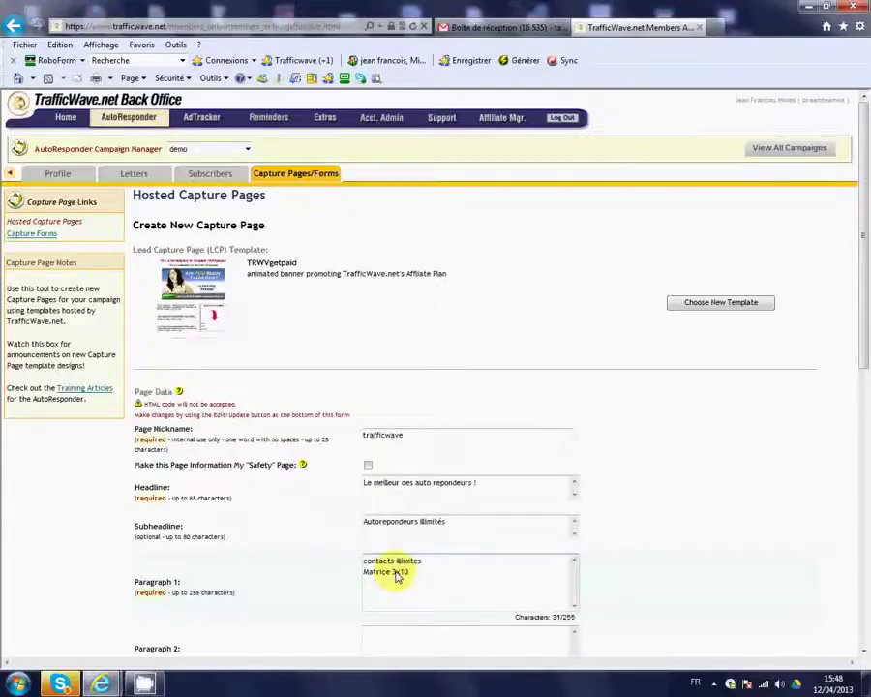
{"action": "type", "text": " forcée"}
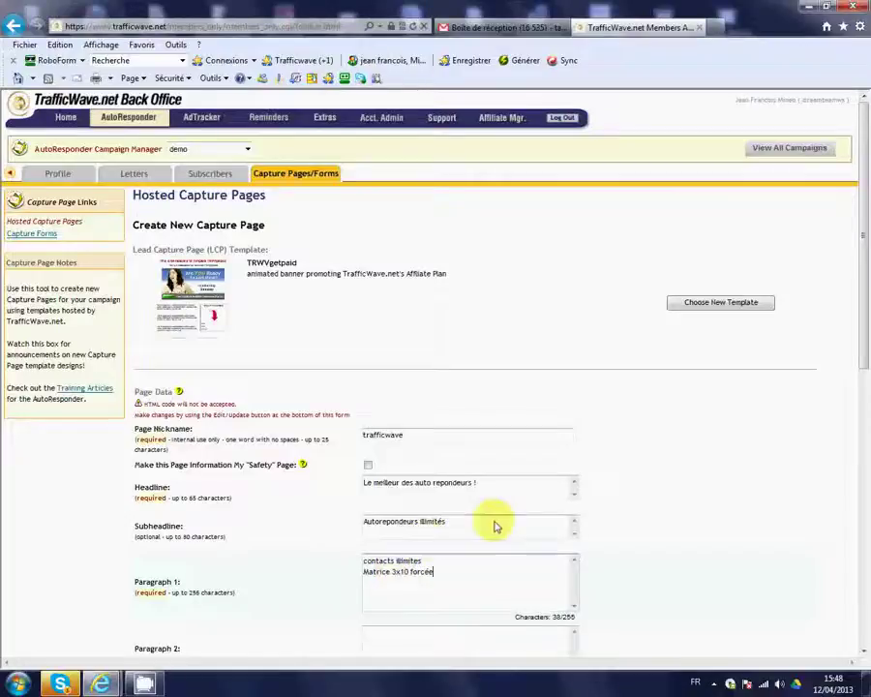
{"action": "scroll", "coordinate": [497, 523], "scroll_direction": "down", "scroll_amount": 3}
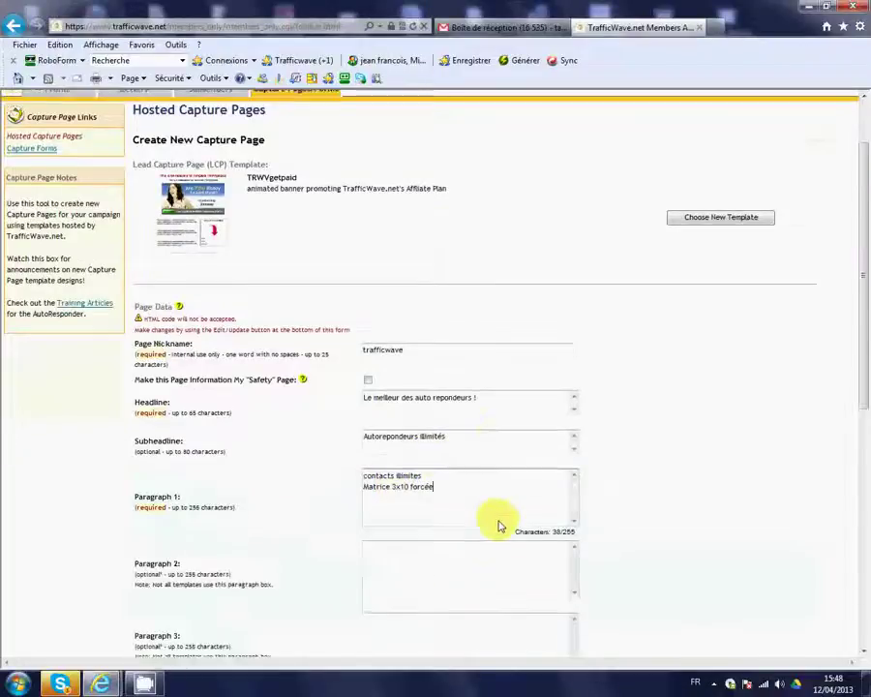
Write Paragraph 2 'Rejoignez une equipe qui gagne' and Paragraph 3 'Replissez le formulaire ci contre'
{"action": "left_click", "coordinate": [392, 473]}
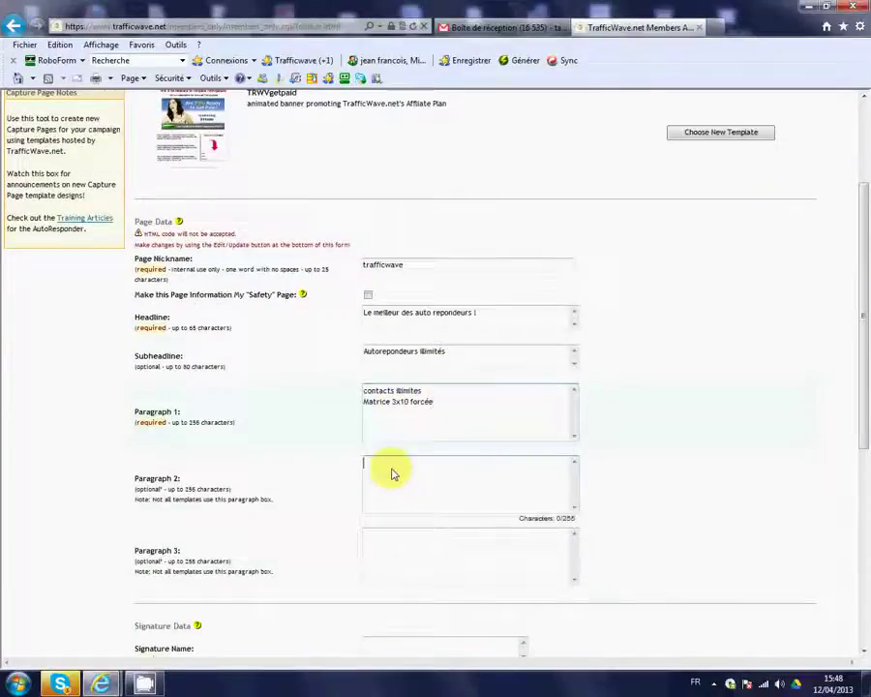
{"action": "type", "text": "Rej"}
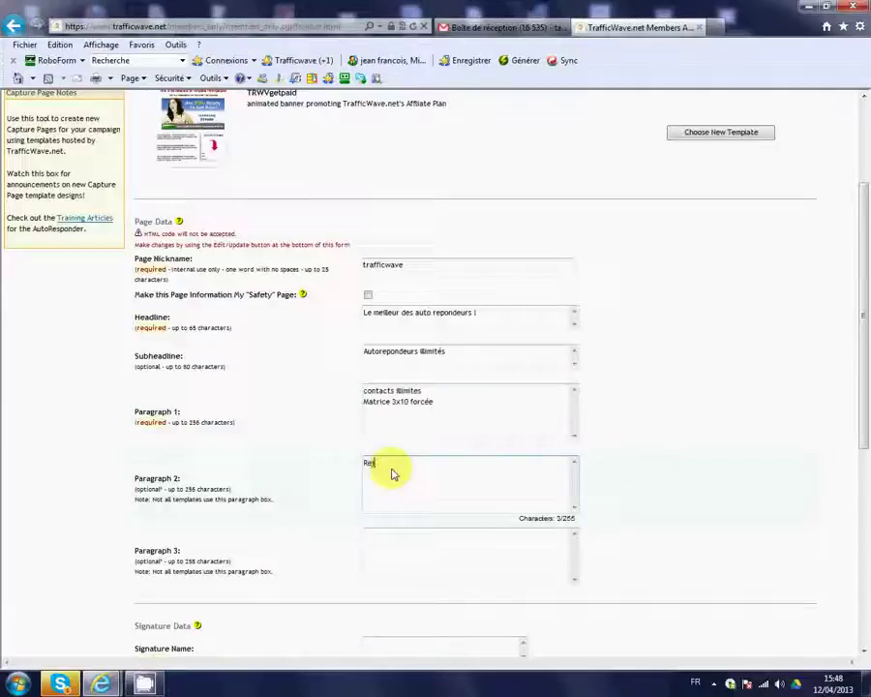
{"action": "type", "text": "un"}
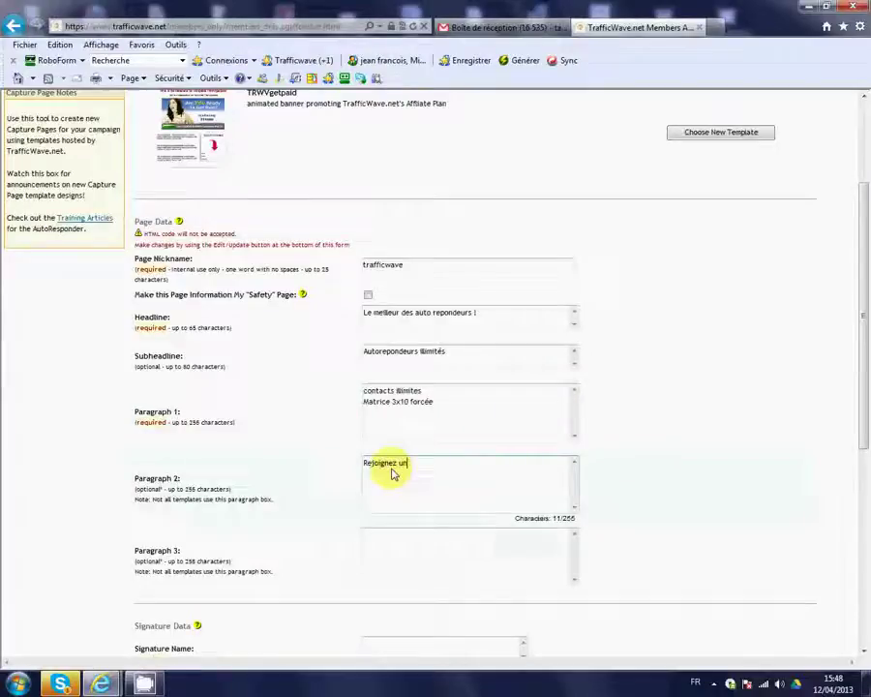
{"action": "type", "text": "e equipe qui gagne"}
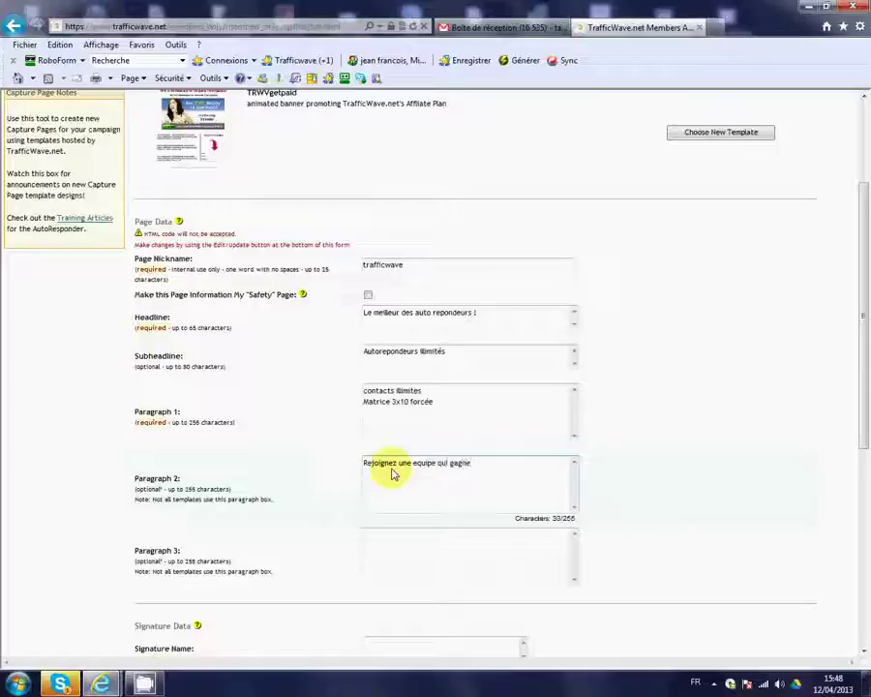
{"action": "left_click", "coordinate": [383, 547]}
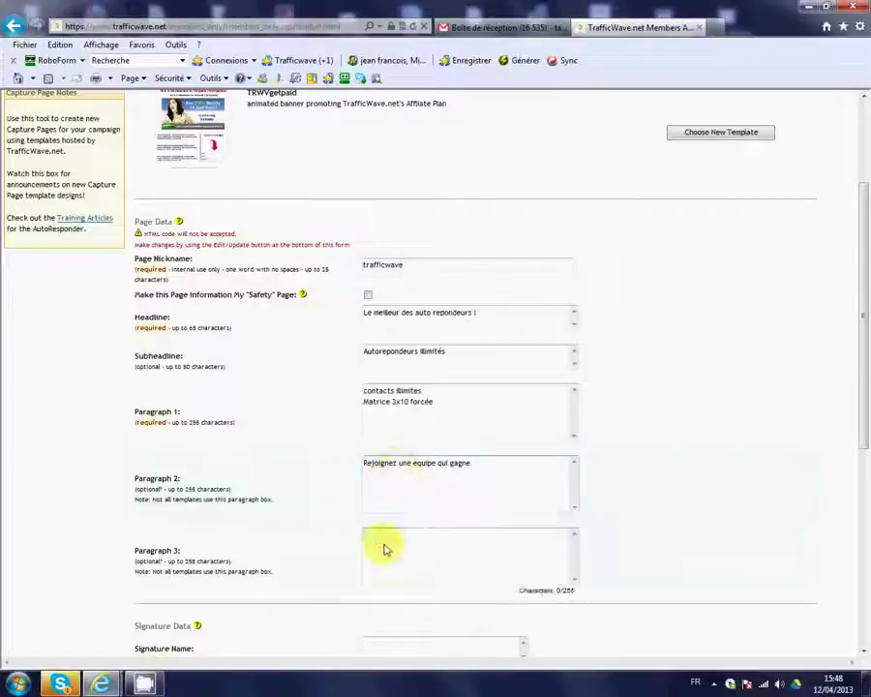
{"action": "type", "text": "Re"}
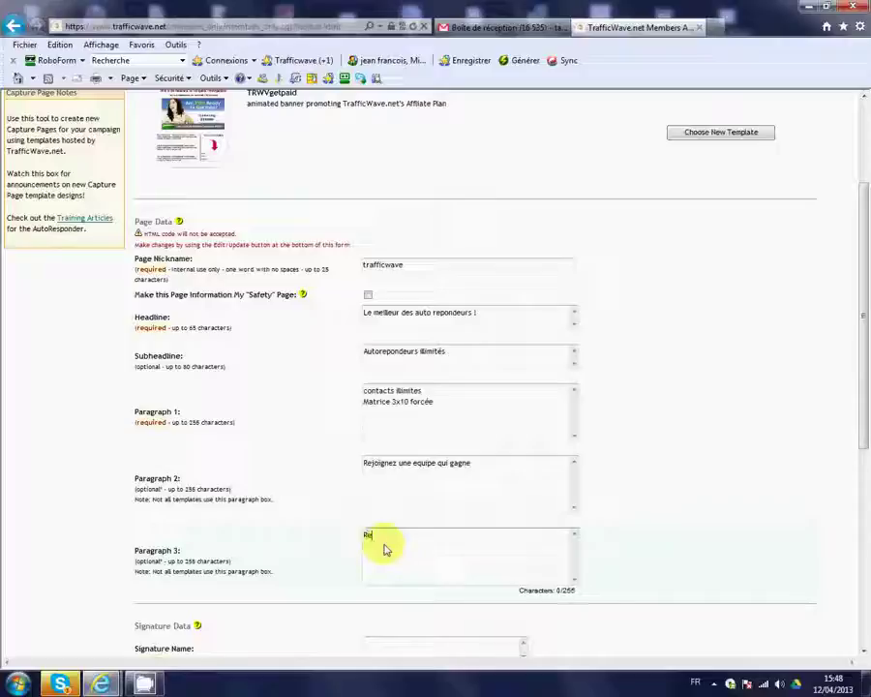
{"action": "type", "text": "ussis le f"}
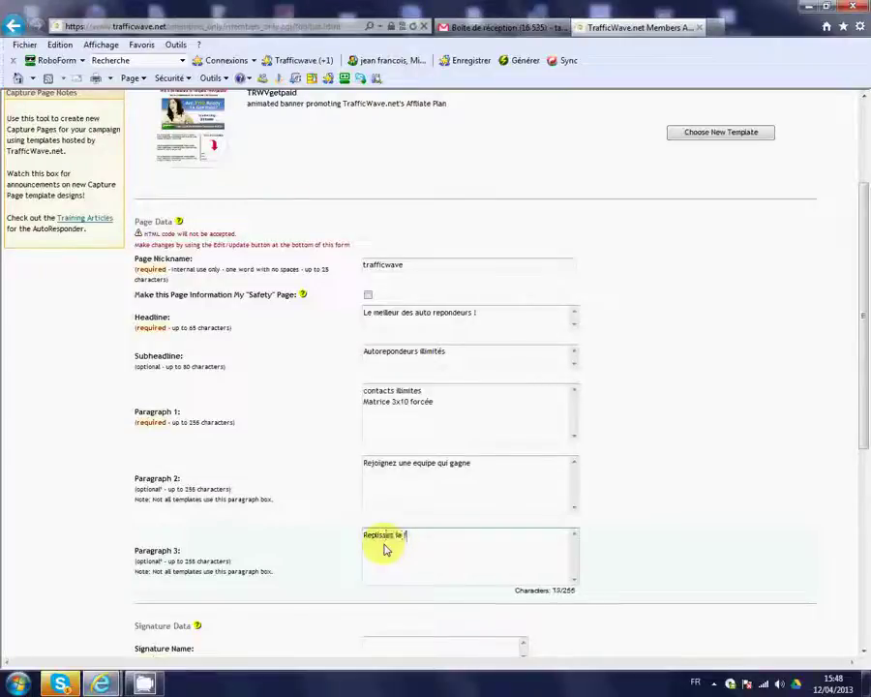
{"action": "type", "text": "ormulair"}
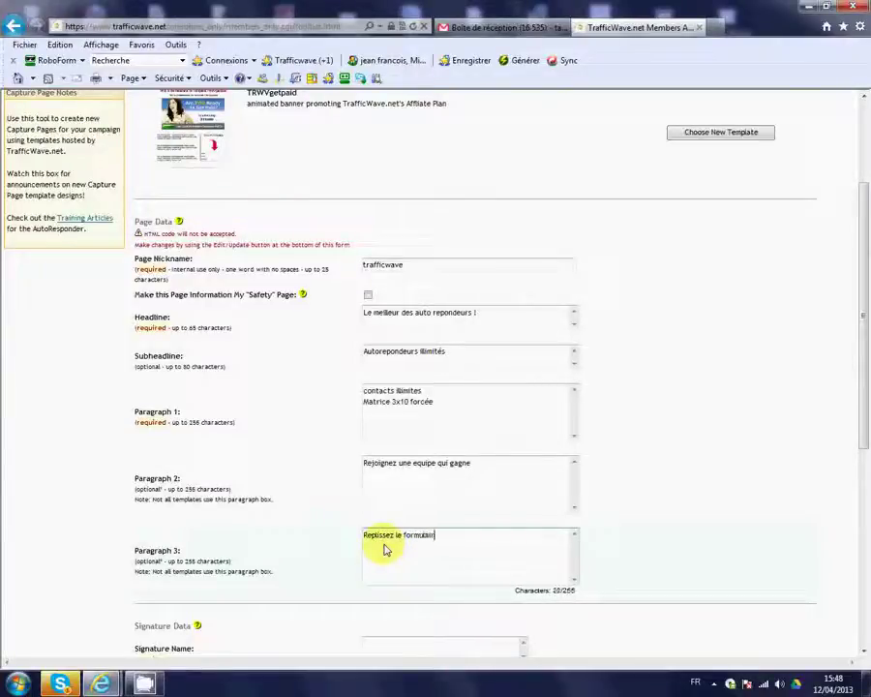
{"action": "type", "text": "e ci contre"}
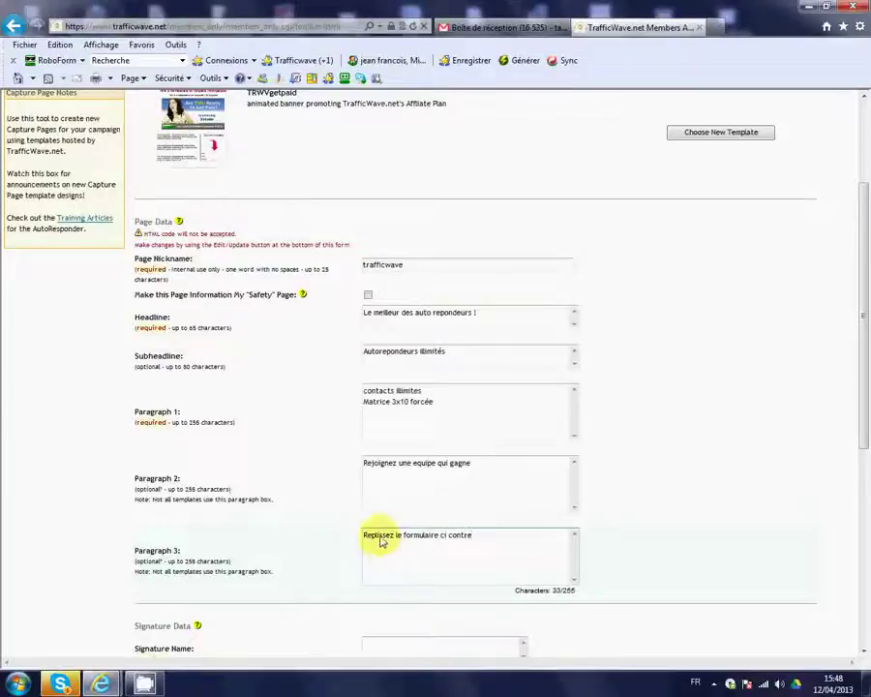
{"action": "scroll", "coordinate": [314, 462], "scroll_direction": "down", "scroll_amount": 3}
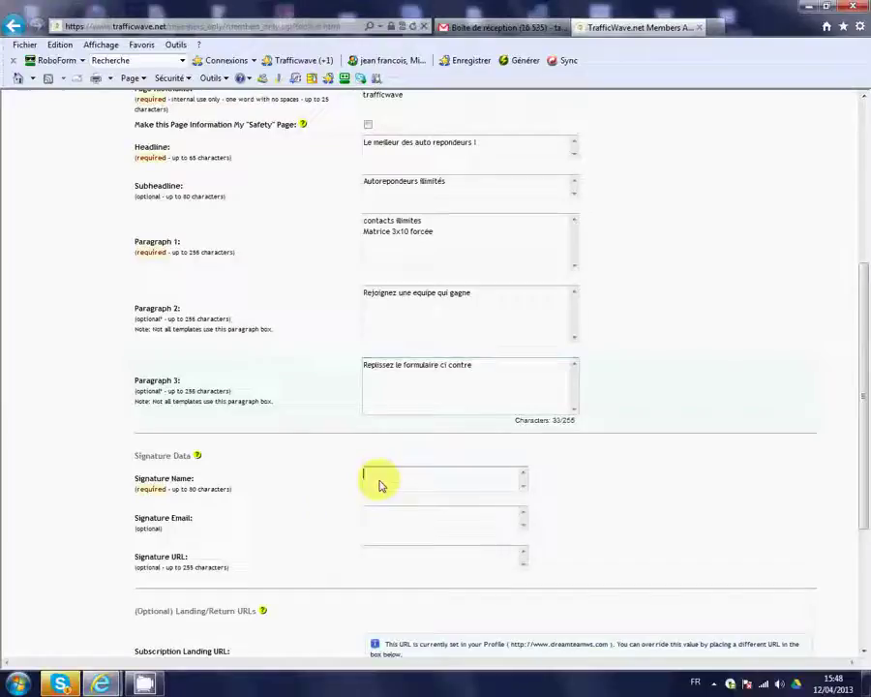
Enter the sender's full name as Signature Name, leaving signature email and URL empty
{"action": "left_click", "coordinate": [380, 485]}
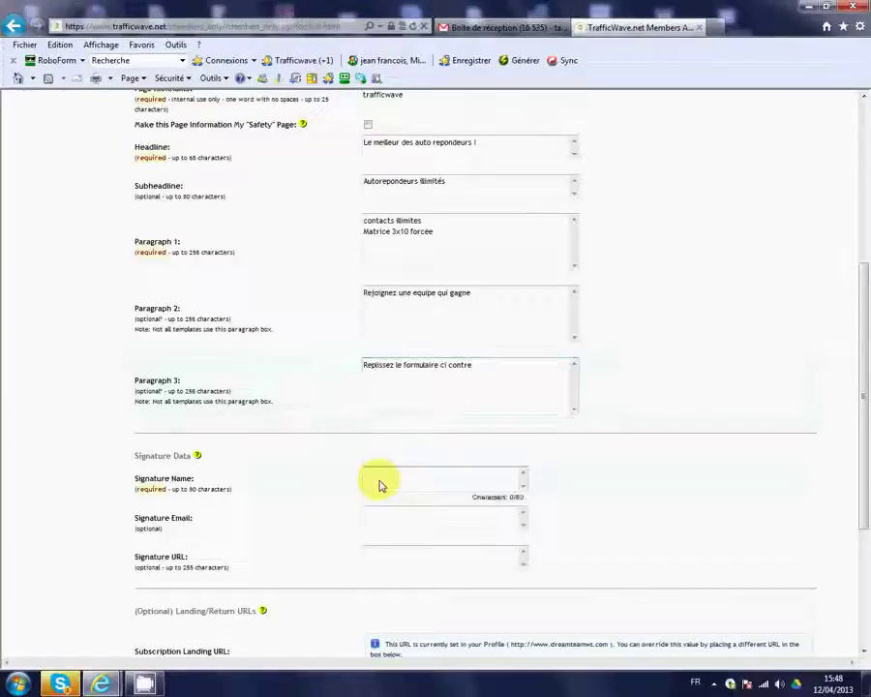
{"action": "type", "text": "jean franc"}
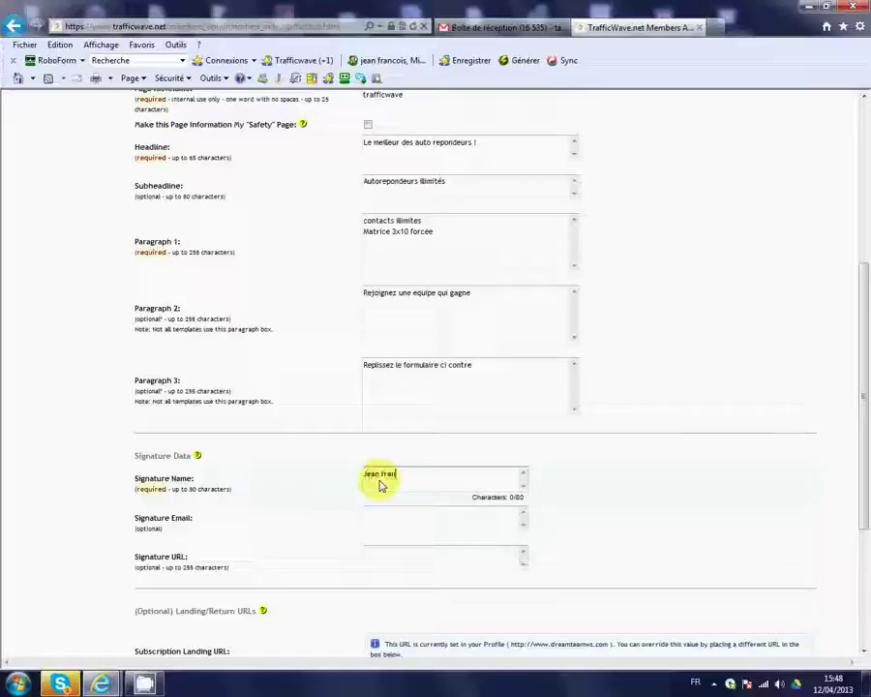
{"action": "type", "text": "ois"}
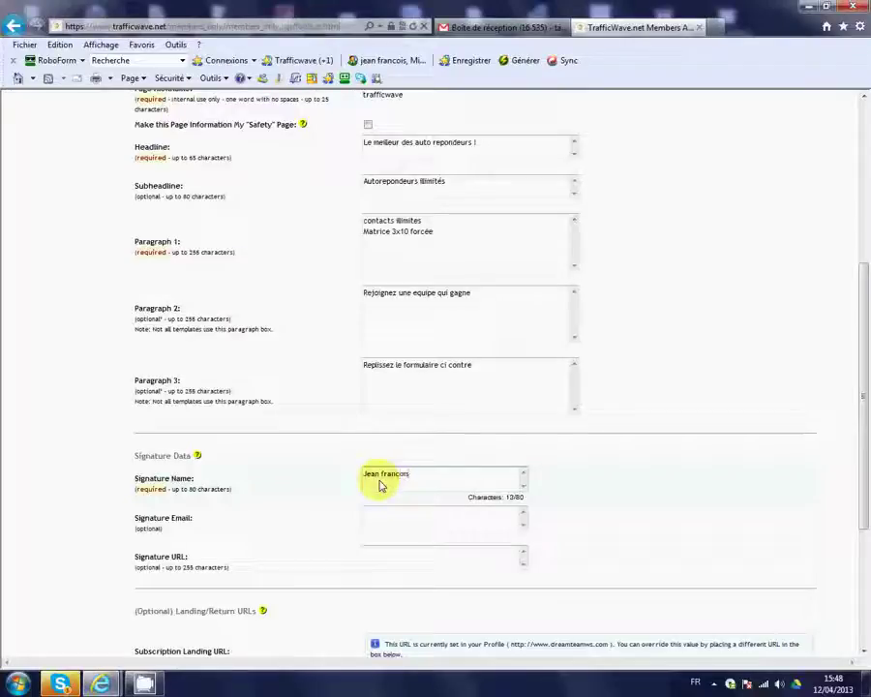
{"action": "type", "text": " Mineo"}
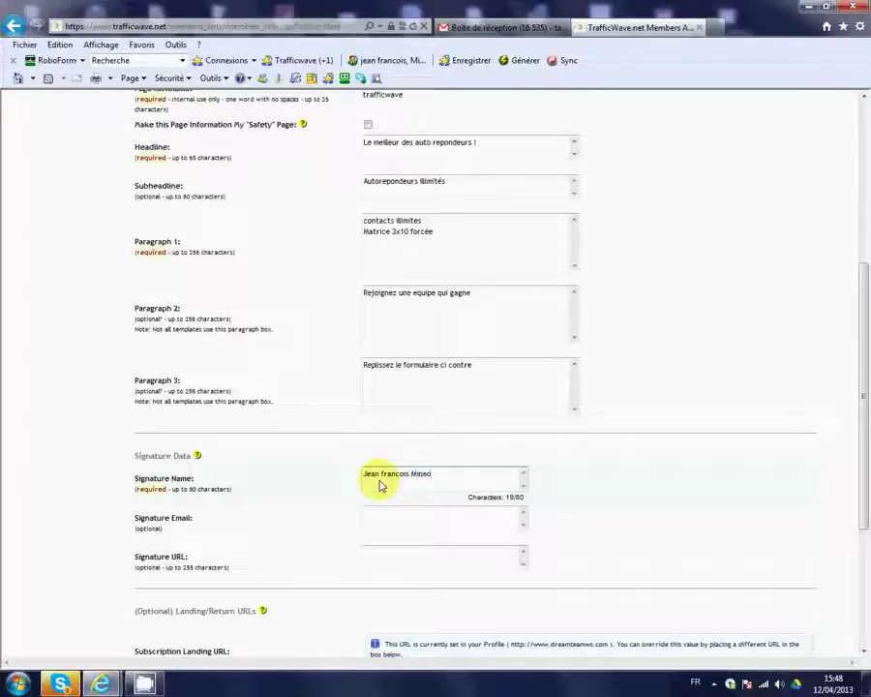
{"action": "left_click", "coordinate": [376, 521]}
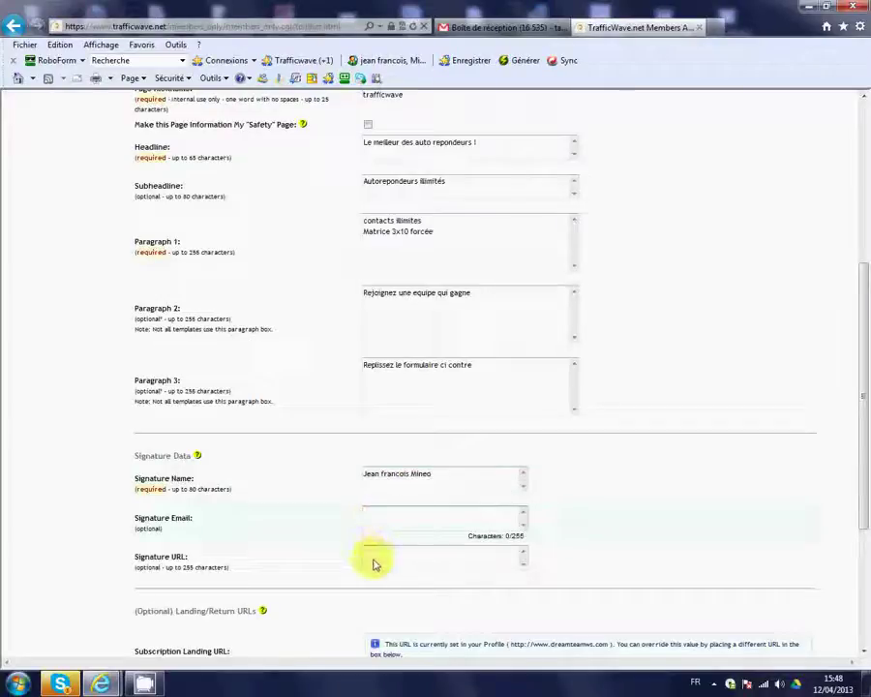
{"action": "left_click", "coordinate": [377, 560]}
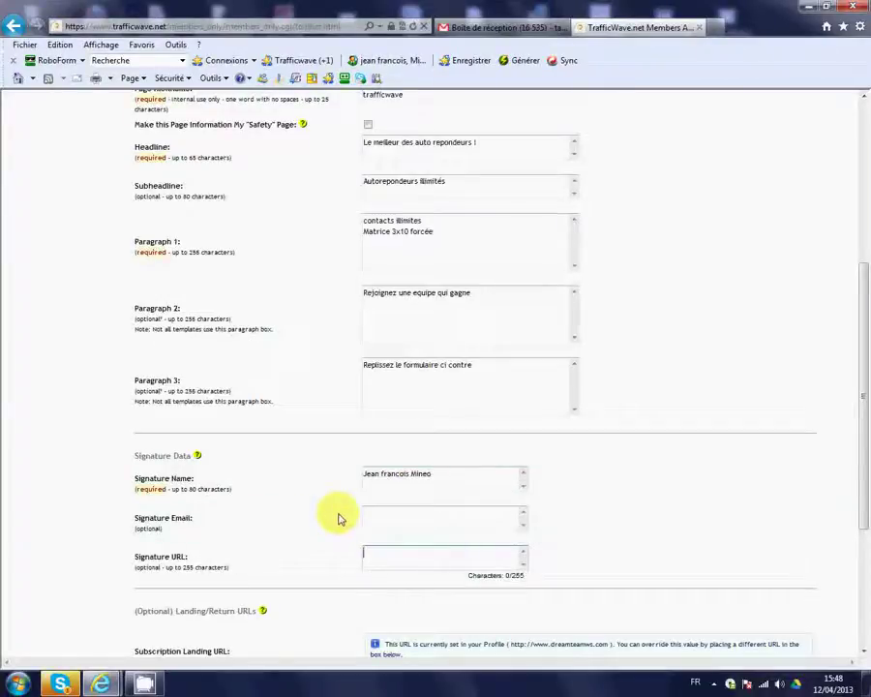
{"action": "scroll", "coordinate": [335, 516], "scroll_direction": "down", "scroll_amount": 3}
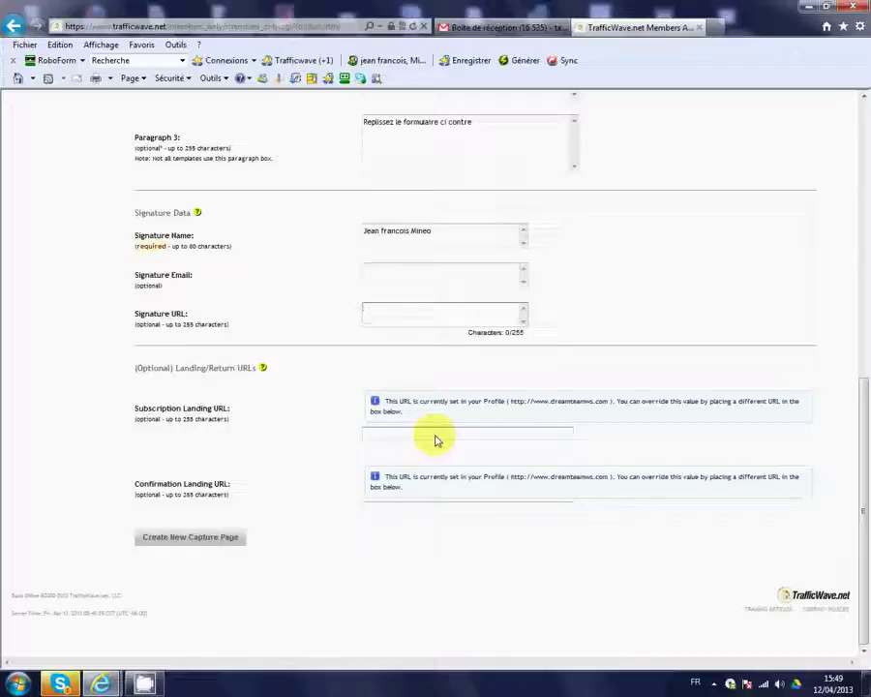
Leave the Subscription Landing URL blank and create the 'trafficwave' capture page
{"action": "left_click", "coordinate": [434, 441]}
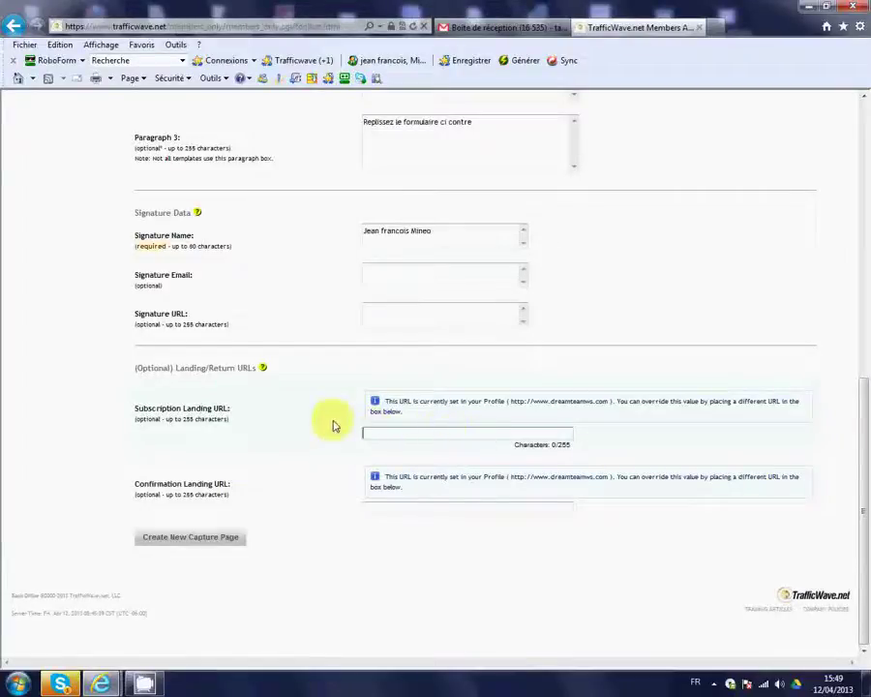
{"action": "left_click", "coordinate": [197, 539]}
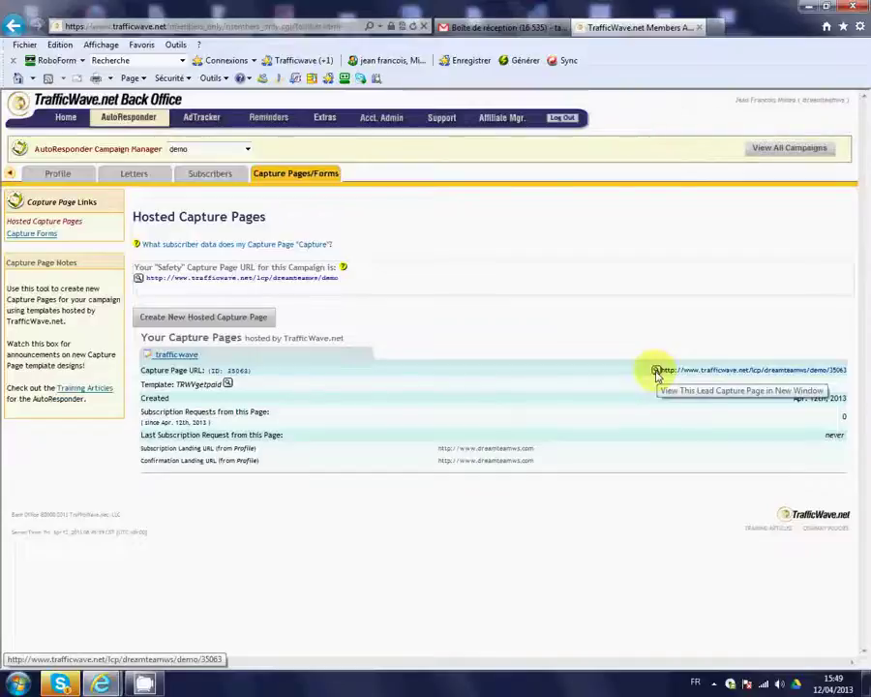
Preview the 'demo' capture page live in a new tab and select its full web address
{"action": "left_click", "coordinate": [656, 370]}
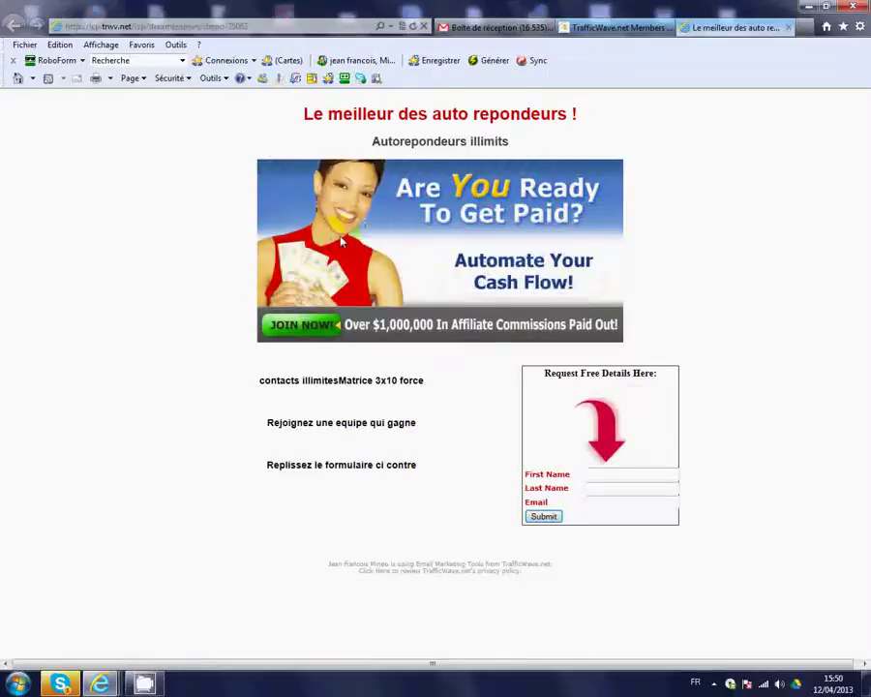
{"action": "left_click", "coordinate": [257, 27]}
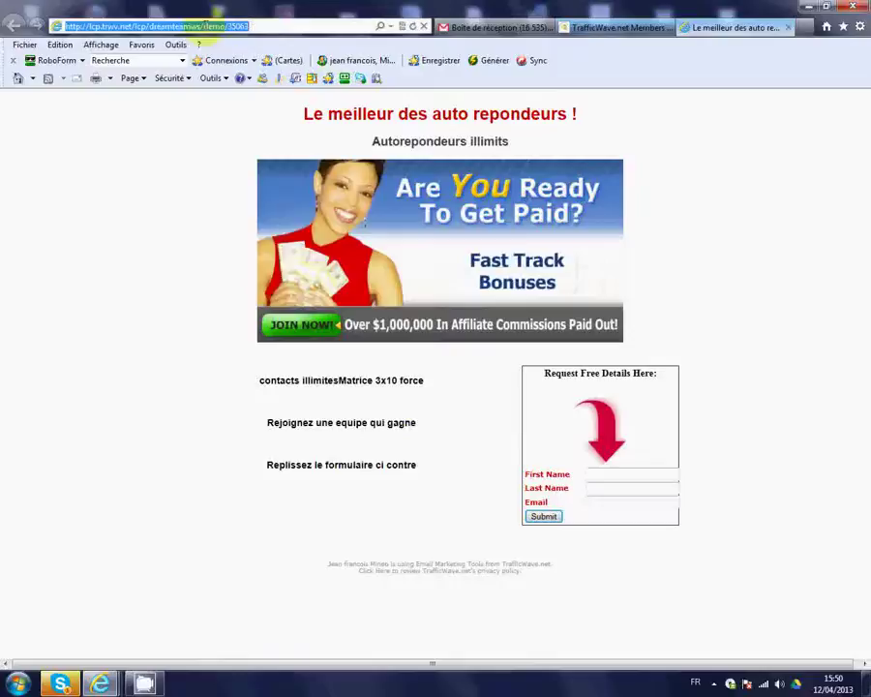